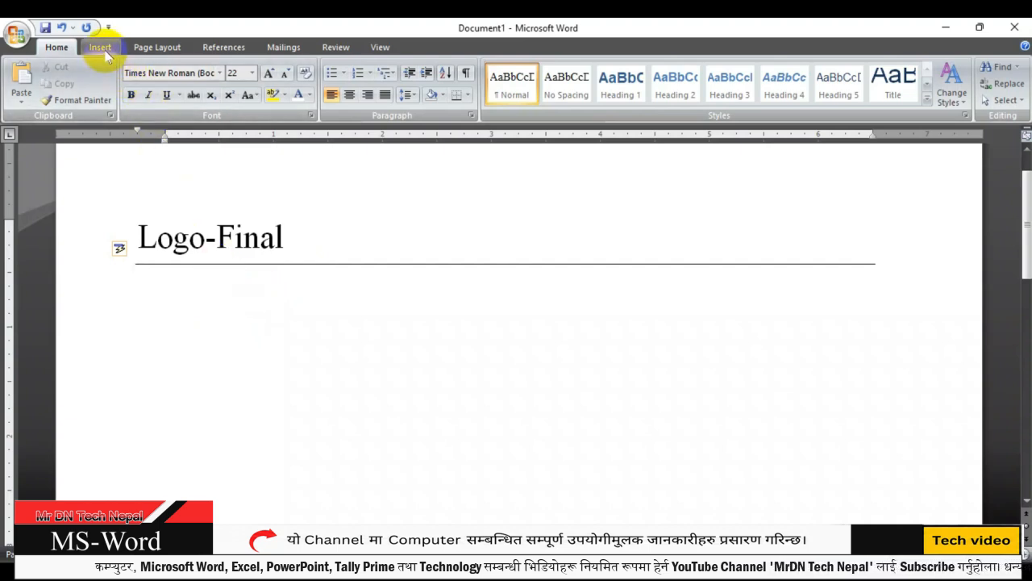
# Step: Create a plain outline-style WordArt under the Logo-Final heading and replace its placeholder text with "Planet VT Computer Center"
pyautogui.click(103, 49)
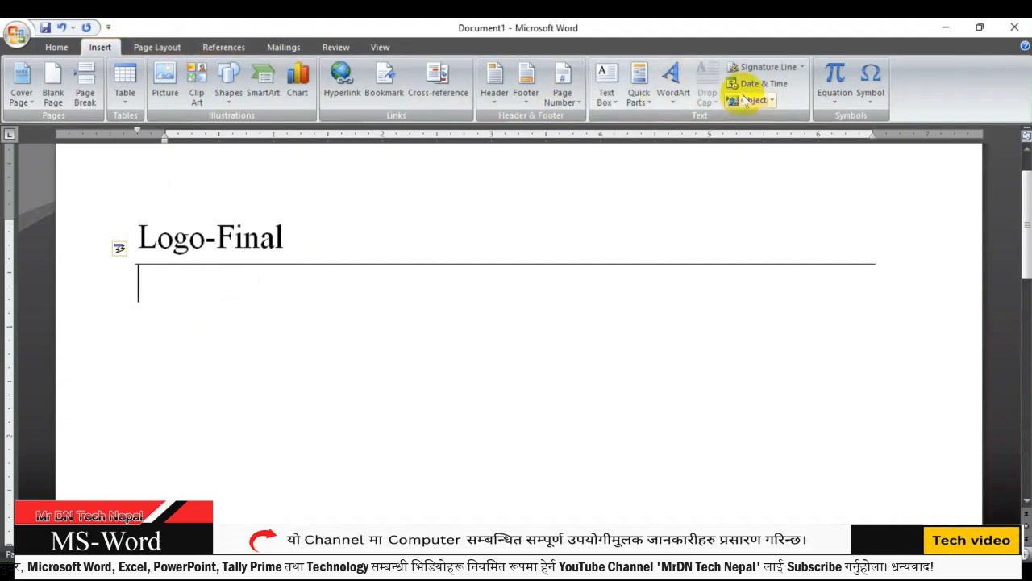
pyautogui.click(673, 81)
pyautogui.click(681, 133)
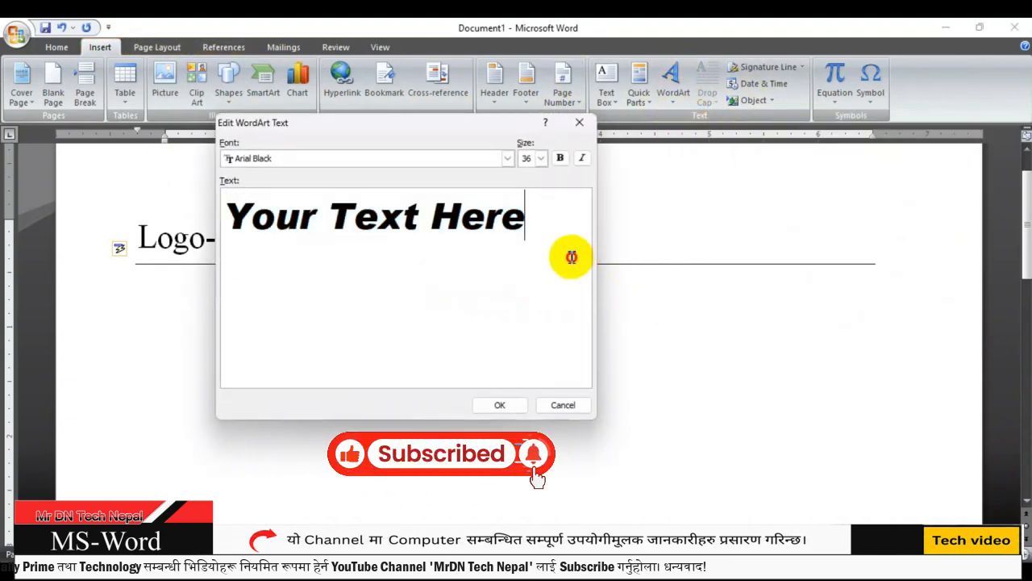
pyautogui.moveTo(564, 258); pyautogui.dragTo(58, 196)
pyautogui.press('Delete')
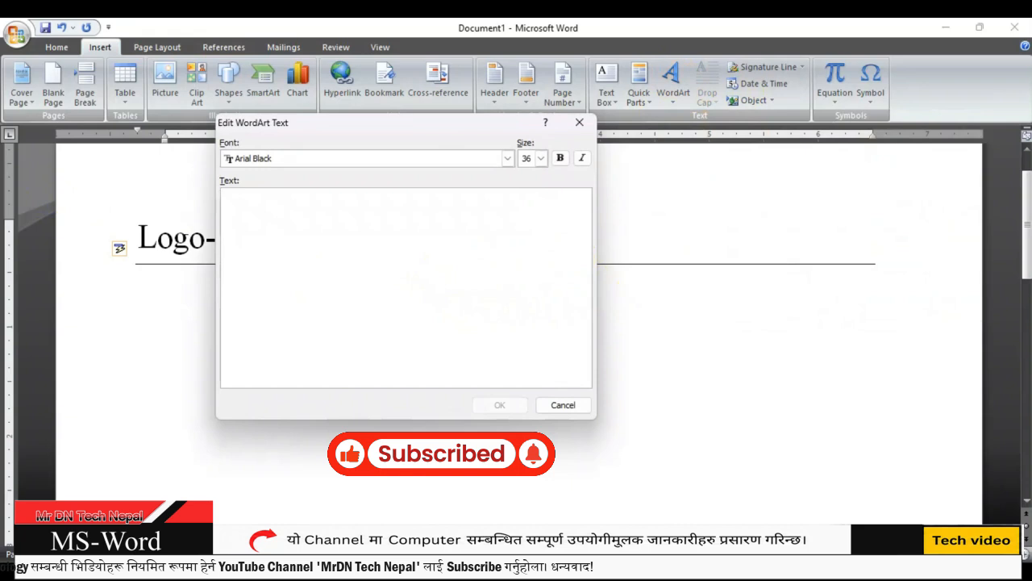
pyautogui.write('Planet VT comp')
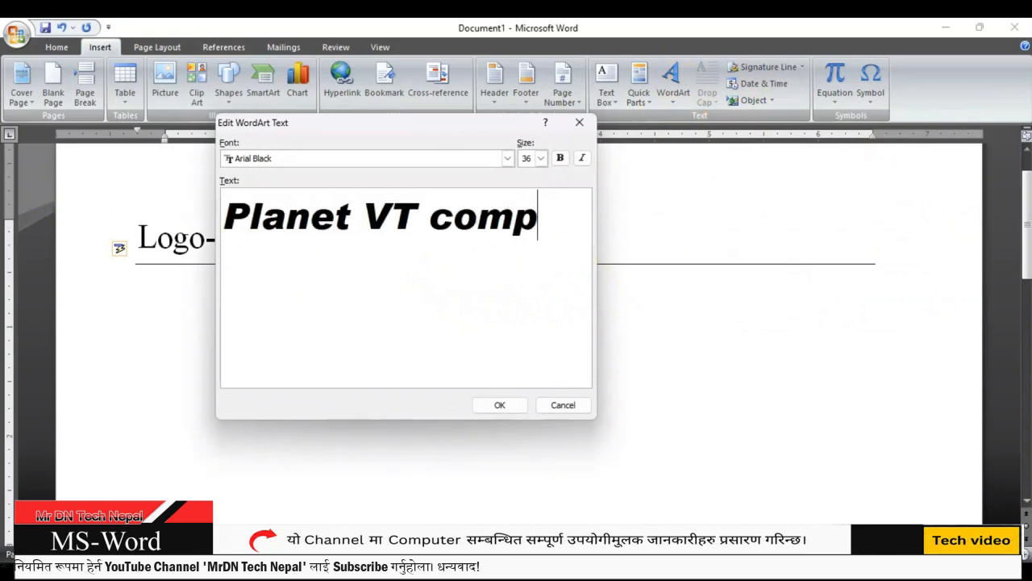
pyautogui.press('BackSpace')
pyautogui.press('BackSpace')
pyautogui.press('BackSpace')
pyautogui.press('BackSpace')
pyautogui.write('Computer Cente')
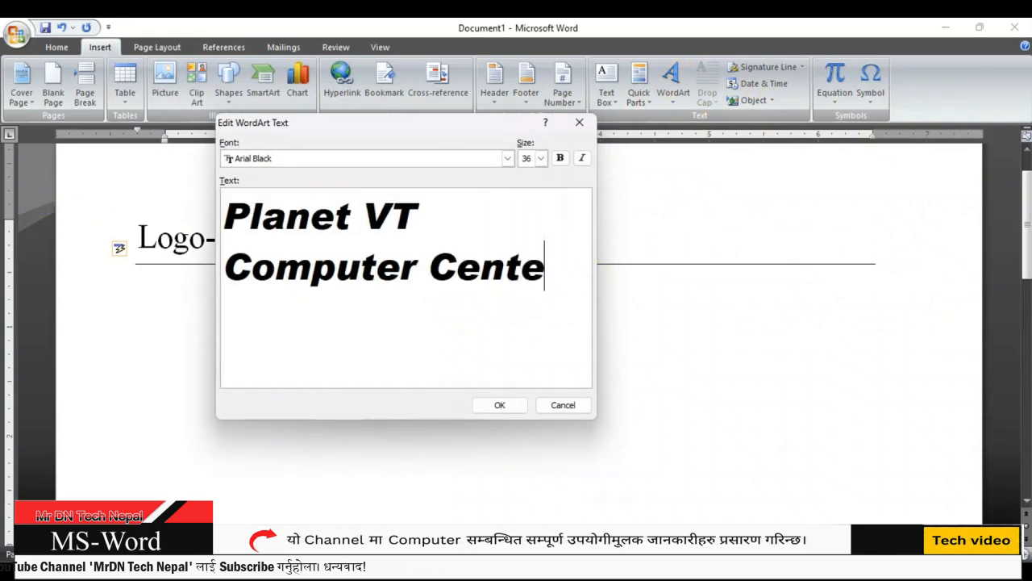
pyautogui.write('r')
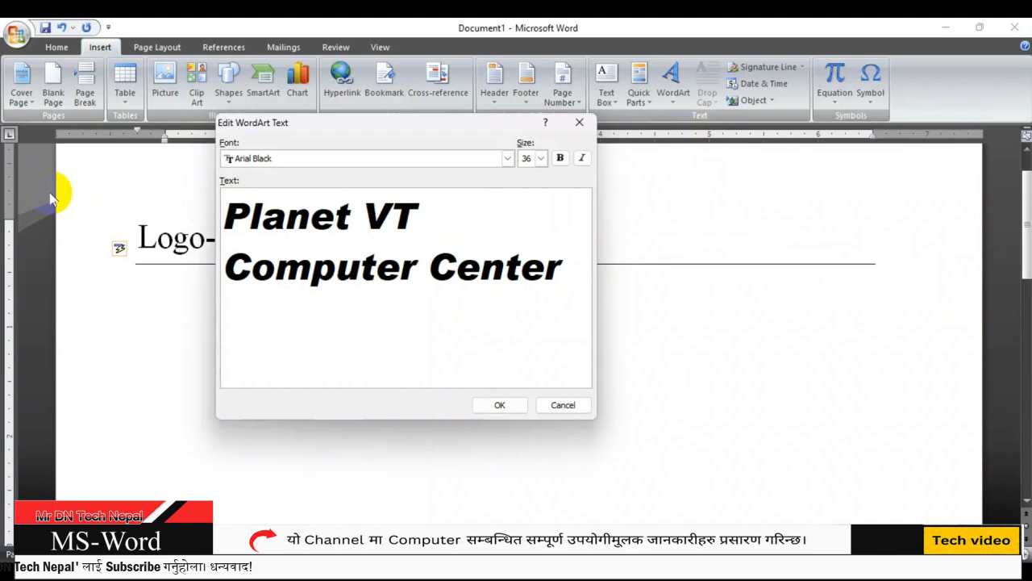
# Step: Add a blank line and the center's address below the name in the WordArt text, and insert the WordArt
pyautogui.press('Return')
pyautogui.press('Return')
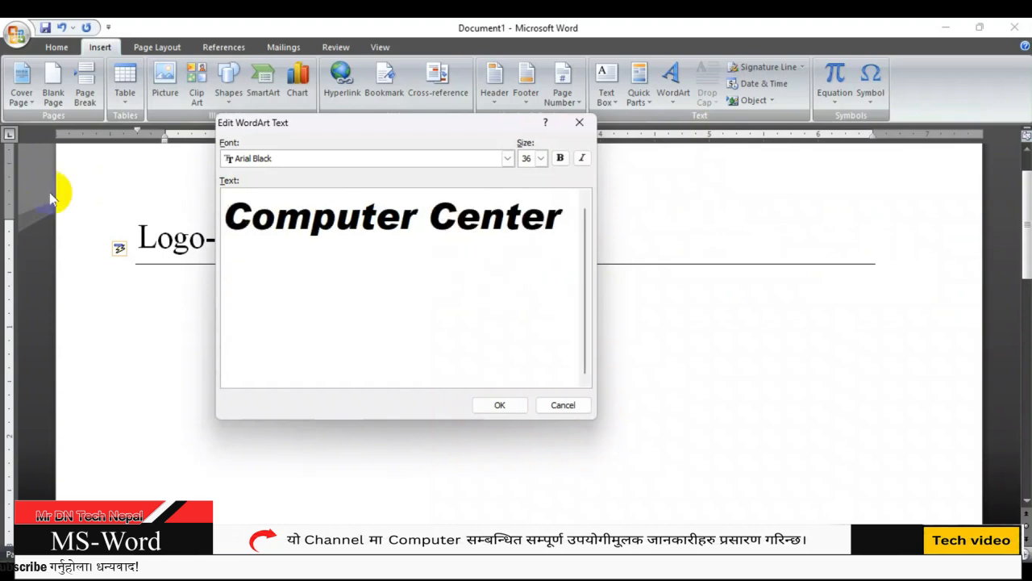
pyautogui.write('Godawari')
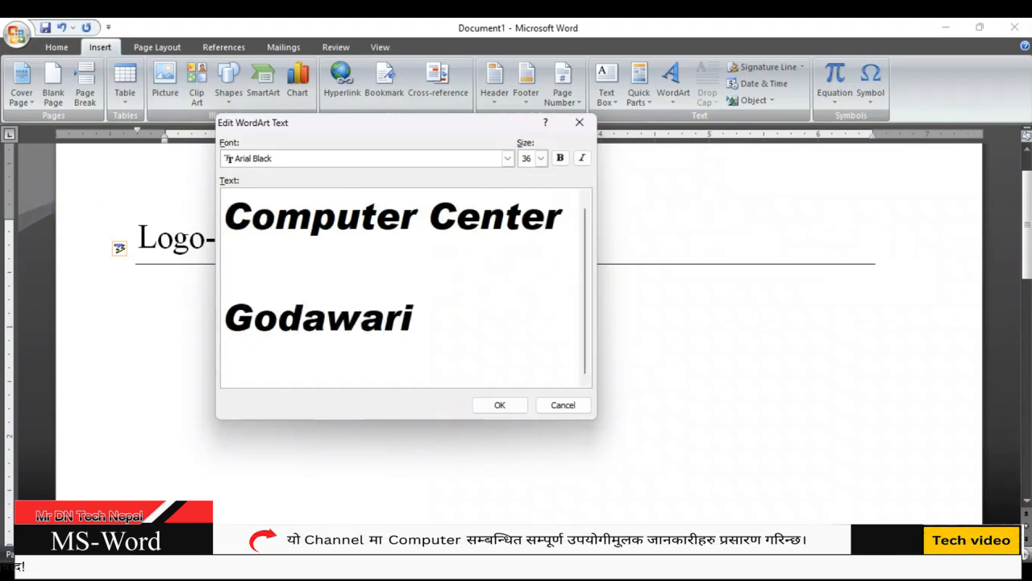
pyautogui.write('-02 ')
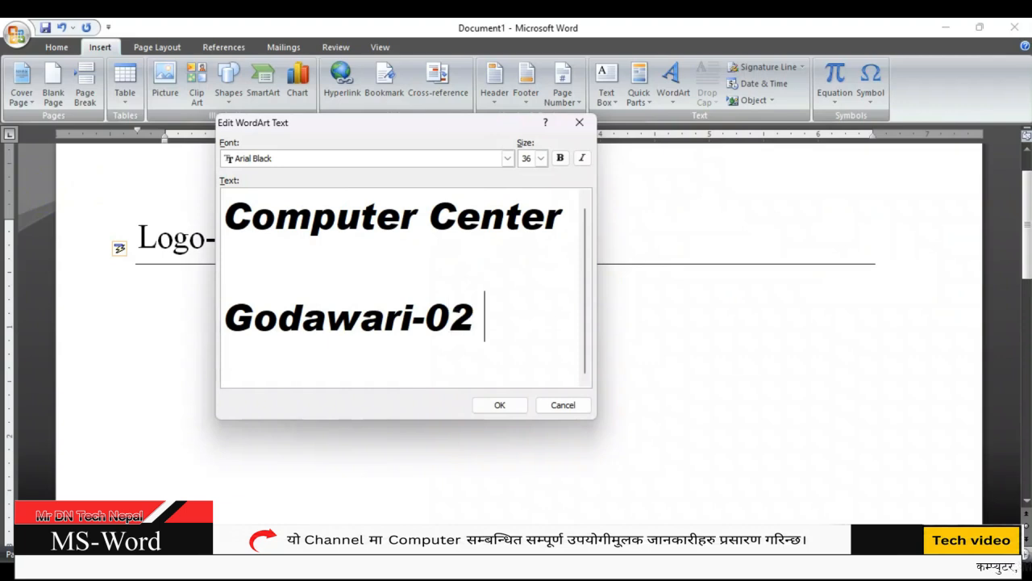
pyautogui.write('Attariya,')
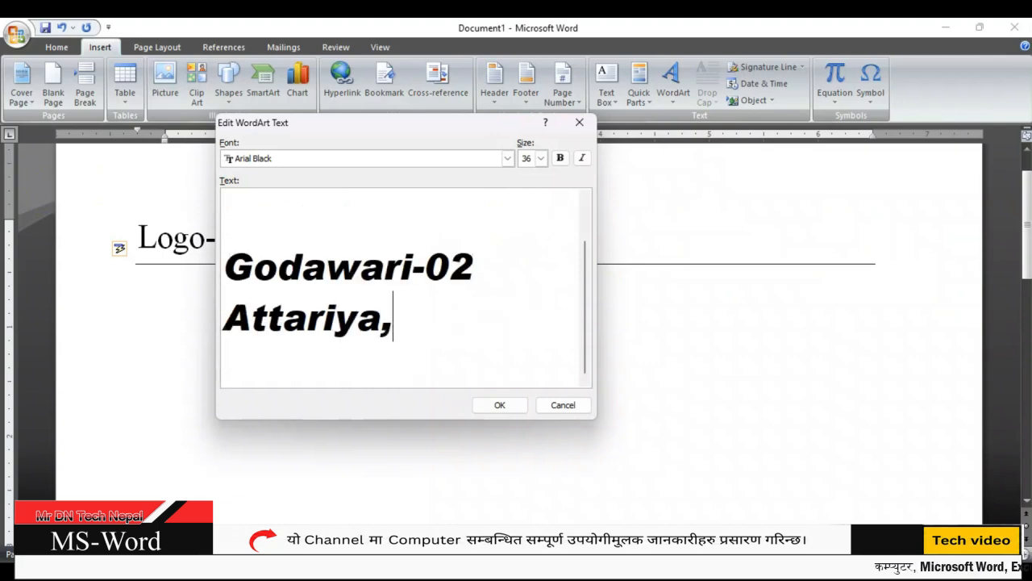
pyautogui.write('Kailali')
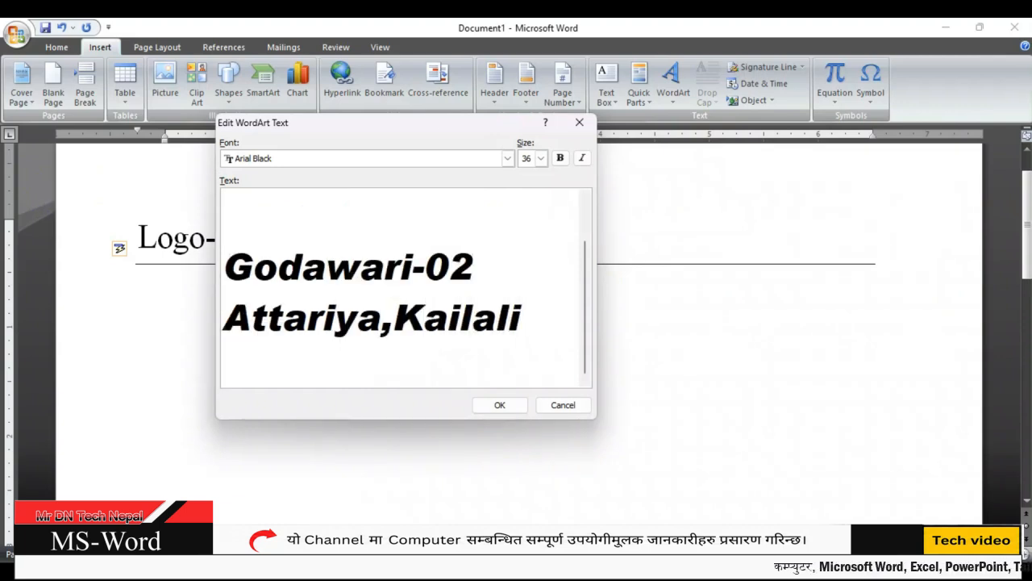
pyautogui.click(500, 405)
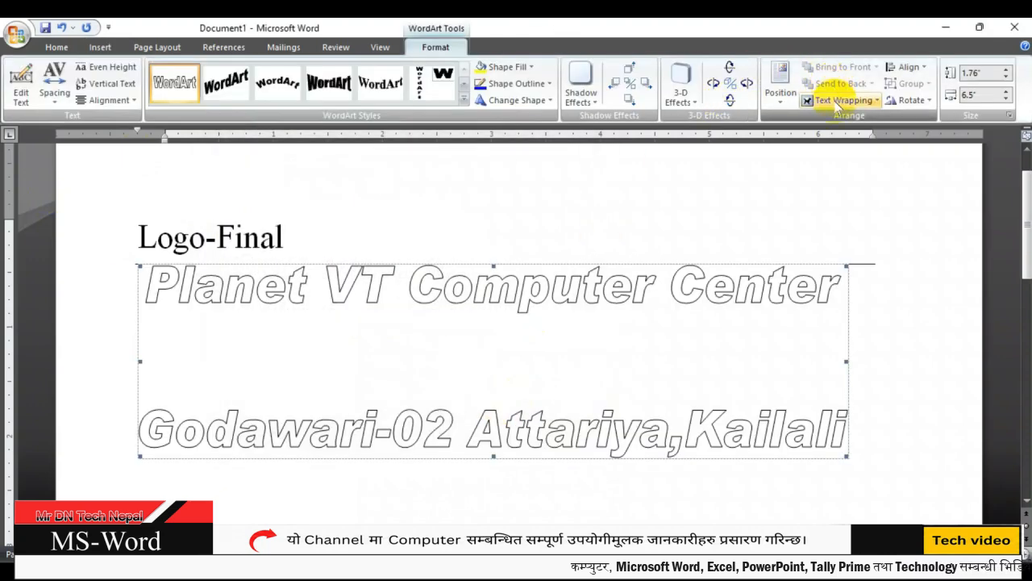
# Step: Place the WordArt in front of text and format it with a dark orange fill and no outline
pyautogui.click(839, 100)
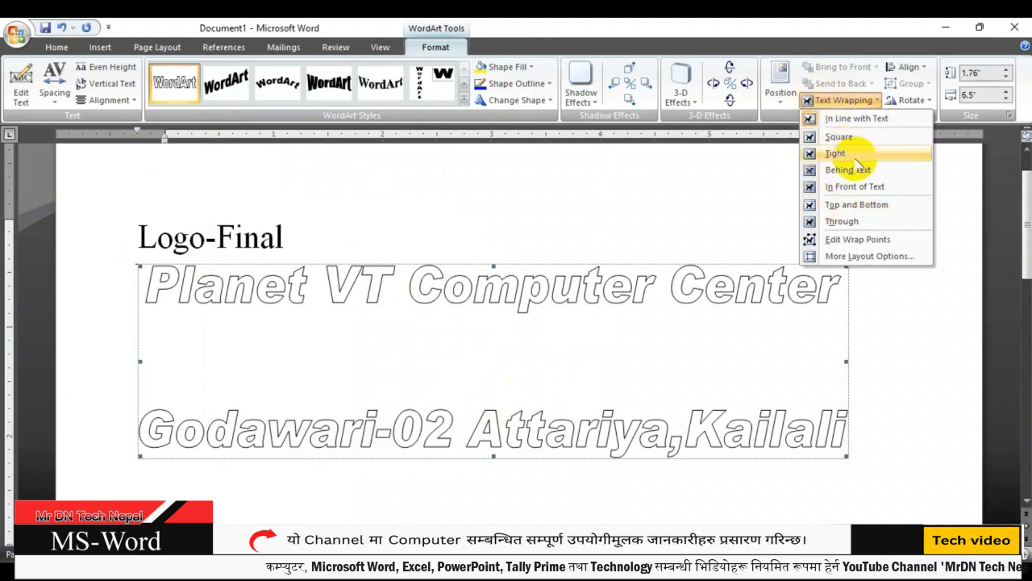
pyautogui.click(841, 187)
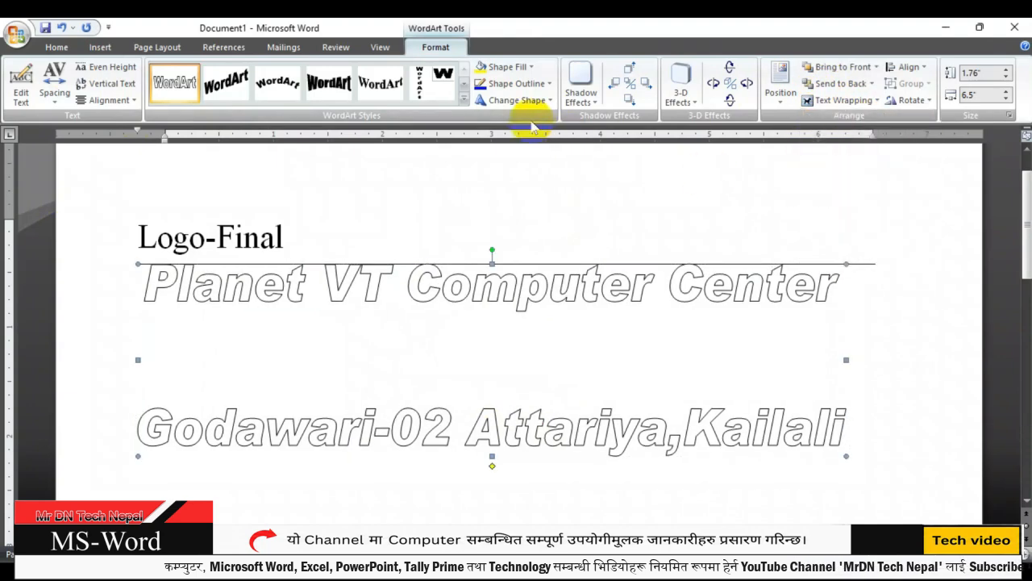
pyautogui.click(516, 67)
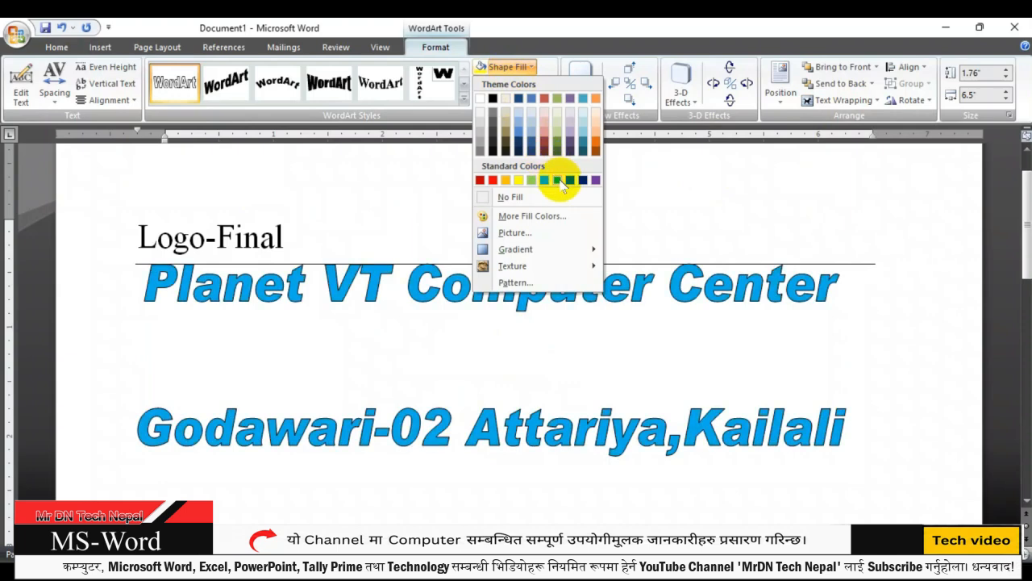
pyautogui.click(596, 146)
pyautogui.click(530, 84)
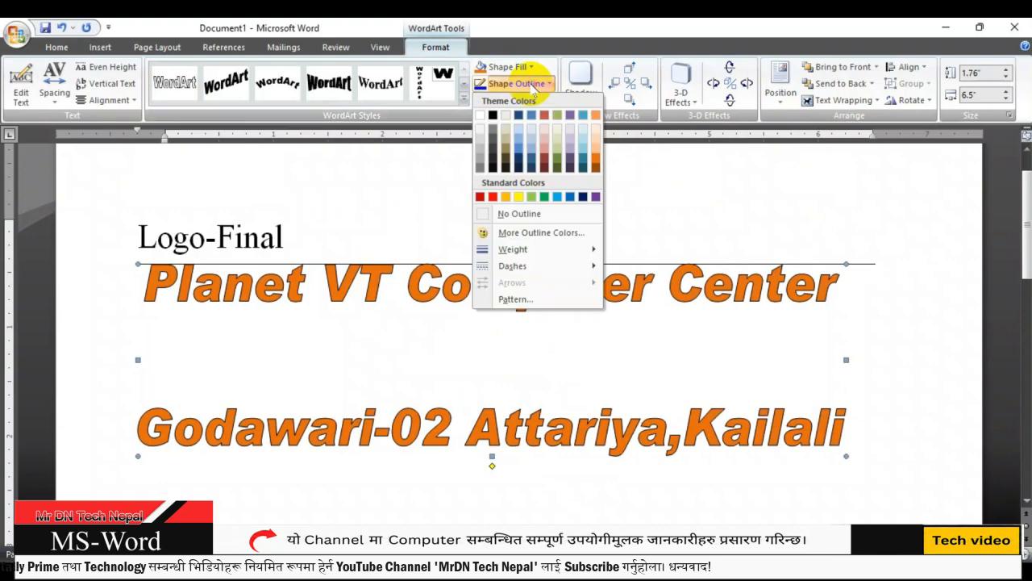
pyautogui.click(520, 212)
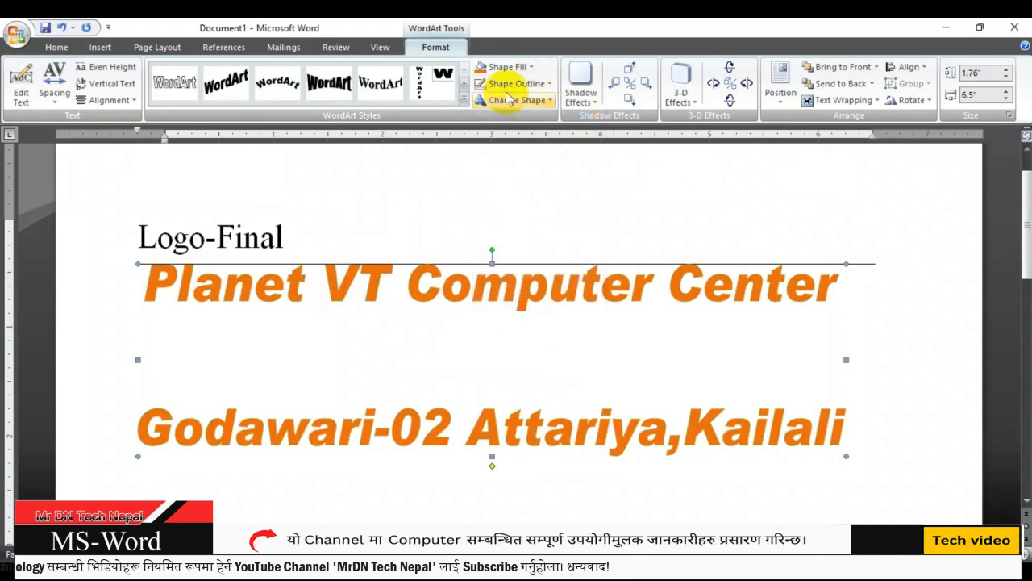
# Step: Apply the Button (Curve) shape to the WordArt and place it below the heading as a ring about 1.57" high and 1.6" wide
pyautogui.click(511, 98)
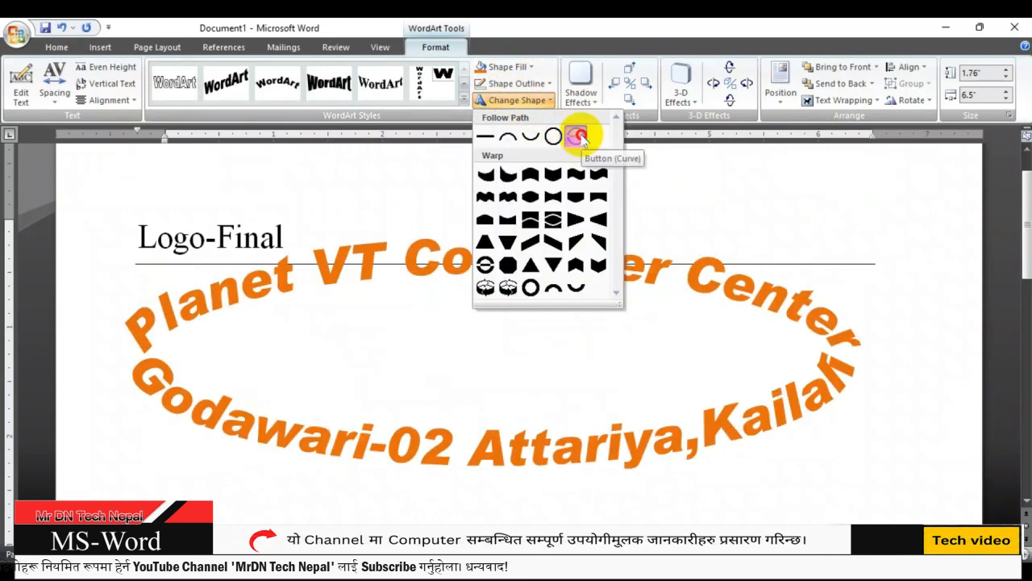
pyautogui.click(578, 136)
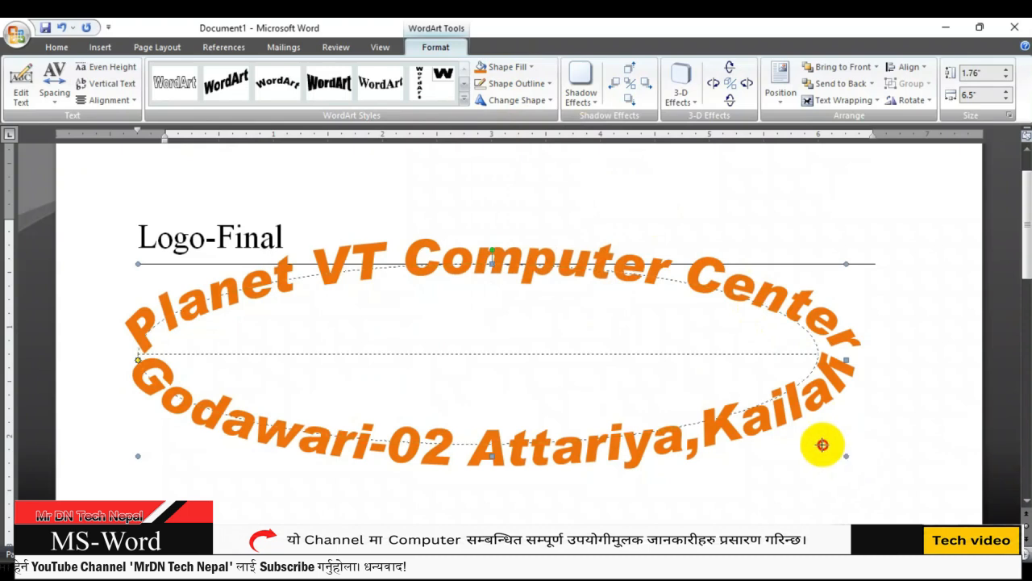
pyautogui.moveTo(821, 444); pyautogui.dragTo(306, 433)
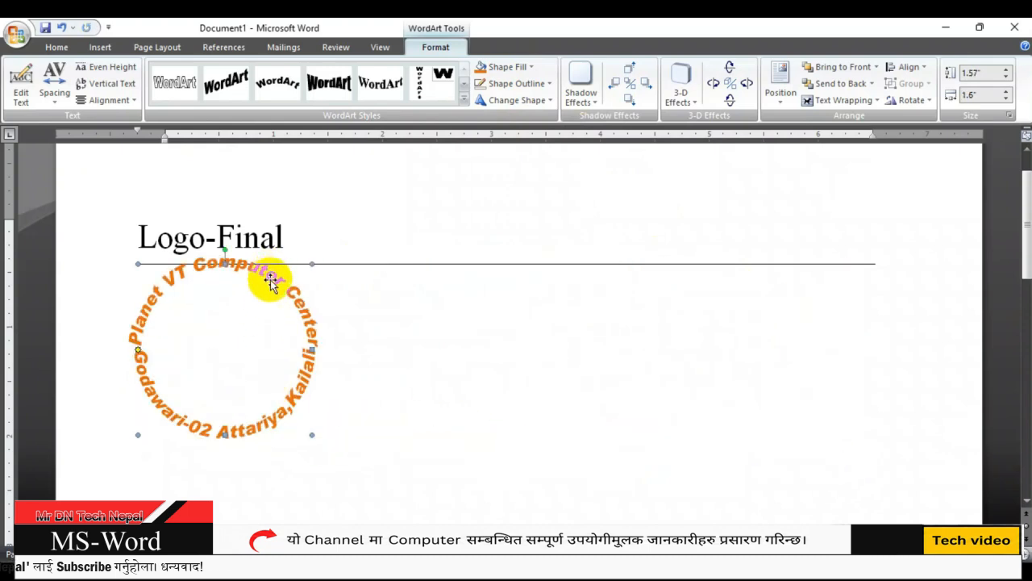
pyautogui.moveTo(272, 279); pyautogui.dragTo(488, 320)
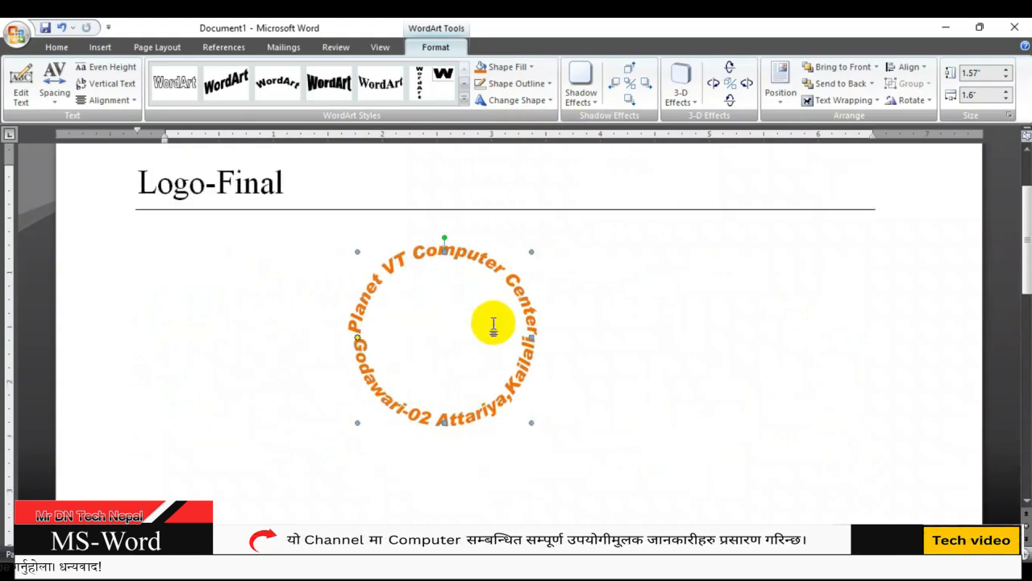
pyautogui.scroll(-1, 491, 258)
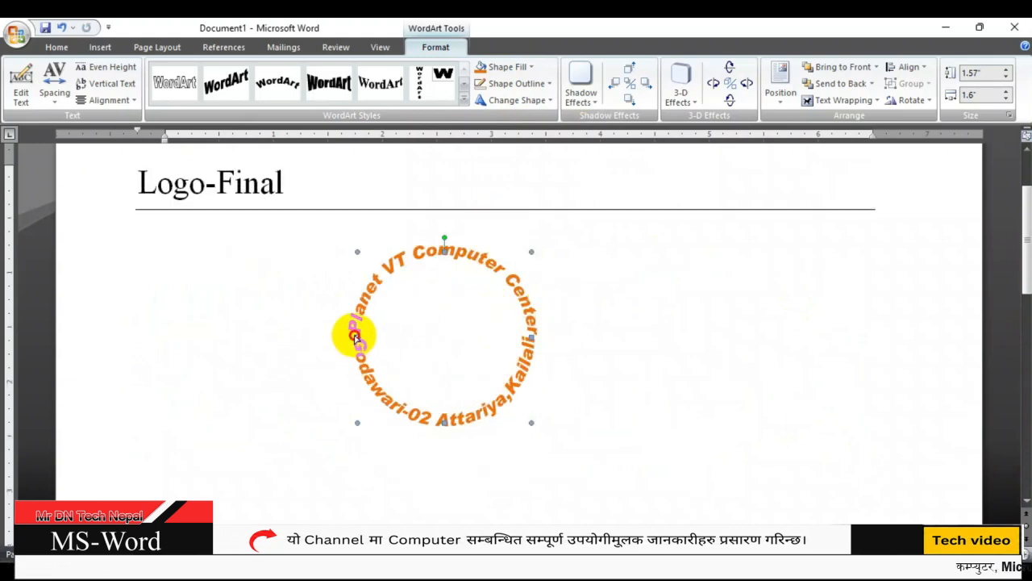
# Step: Widen the gap between the ring's upper and lower text, and enlarge the WordArt to about 2.06" high by 2.08" wide
pyautogui.moveTo(355, 324); pyautogui.dragTo(358, 324)
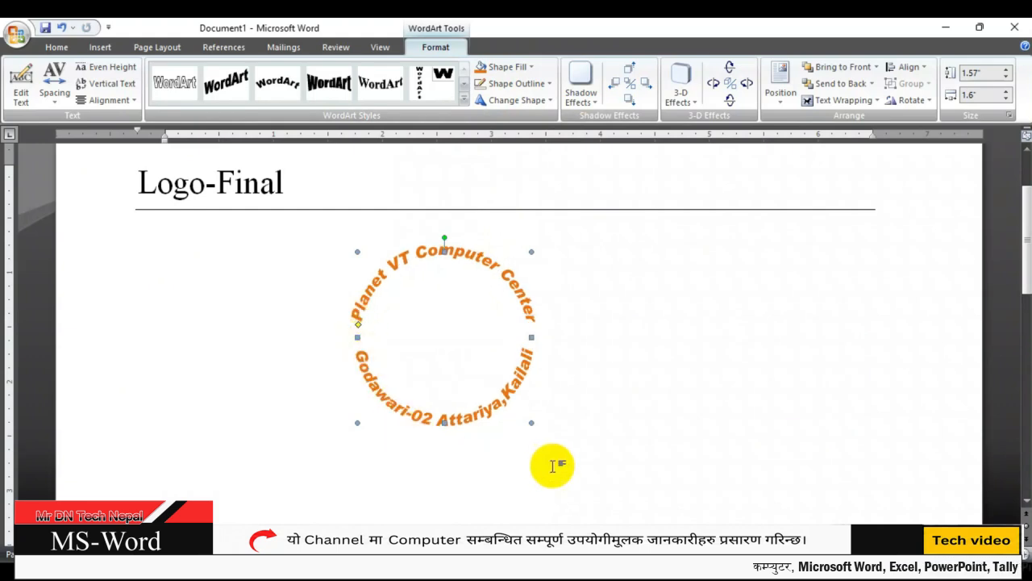
pyautogui.moveTo(530, 420); pyautogui.dragTo(584, 476)
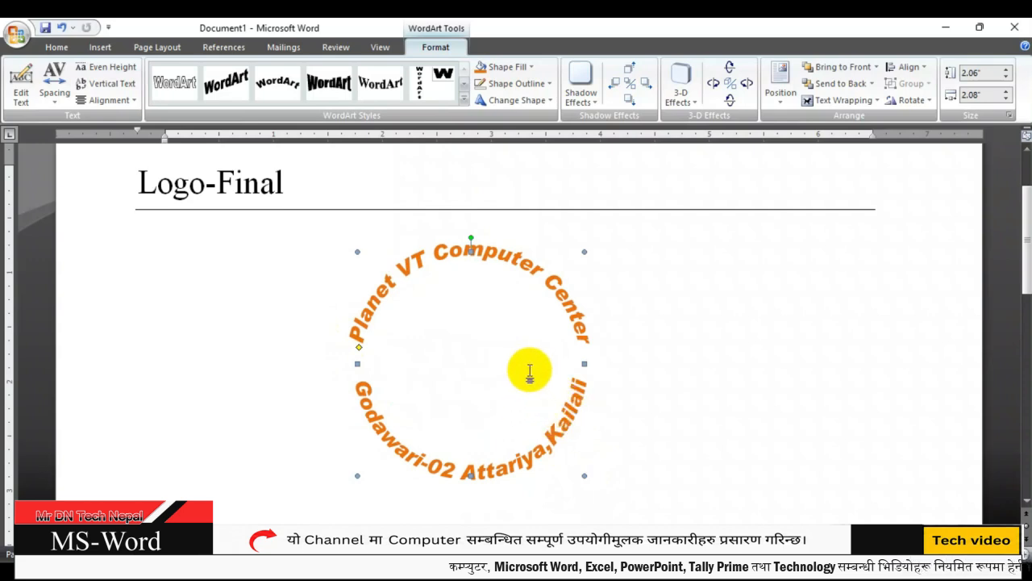
pyautogui.click(334, 338)
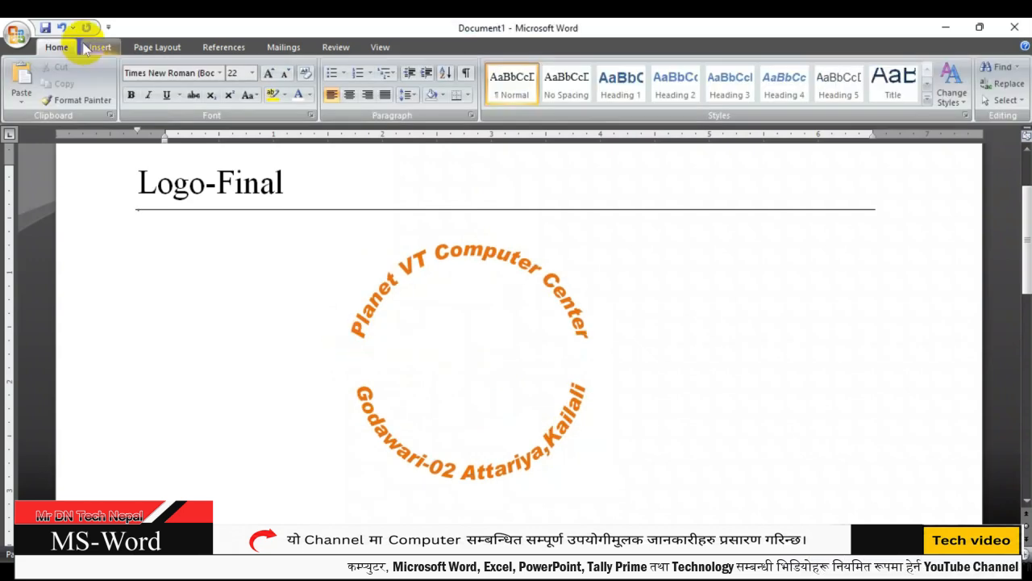
# Step: Draw a donut shape about 2.31" high by 2.36" wide around the circular text and enlarge its inner circle
pyautogui.click(100, 46)
pyautogui.click(228, 87)
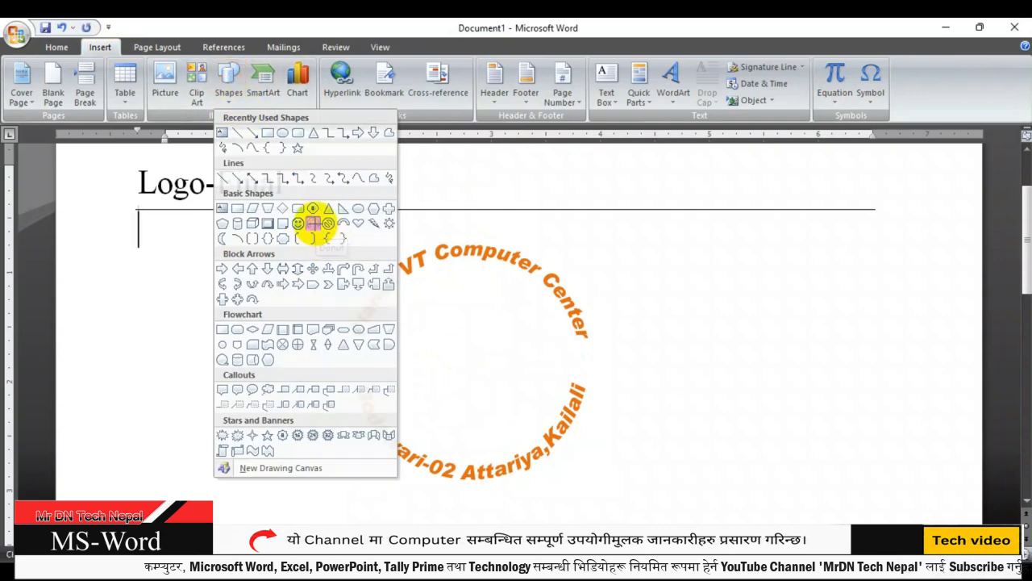
pyautogui.click(313, 224)
pyautogui.moveTo(332, 240); pyautogui.dragTo(589, 493)
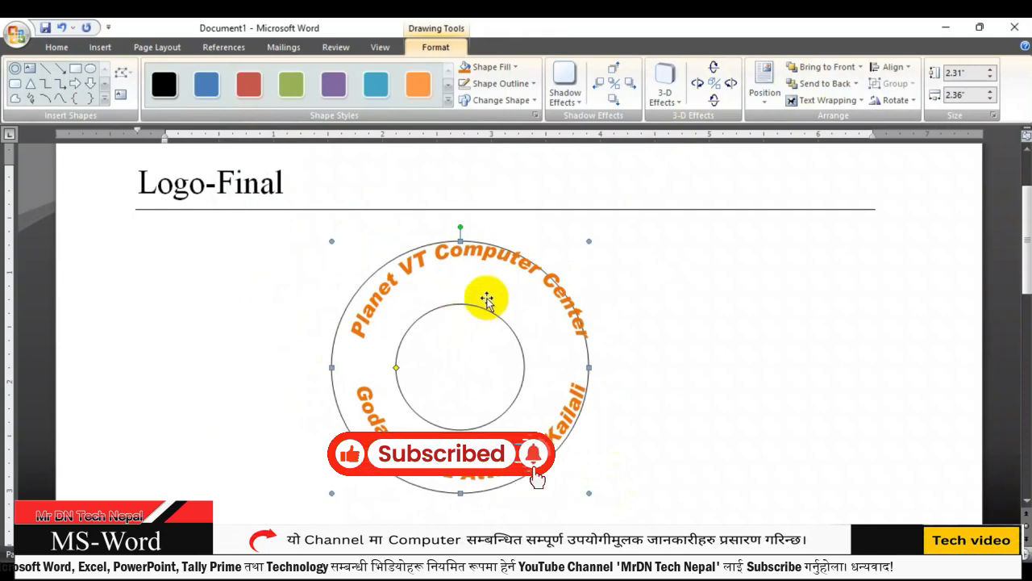
pyautogui.moveTo(394, 366); pyautogui.dragTo(380, 369)
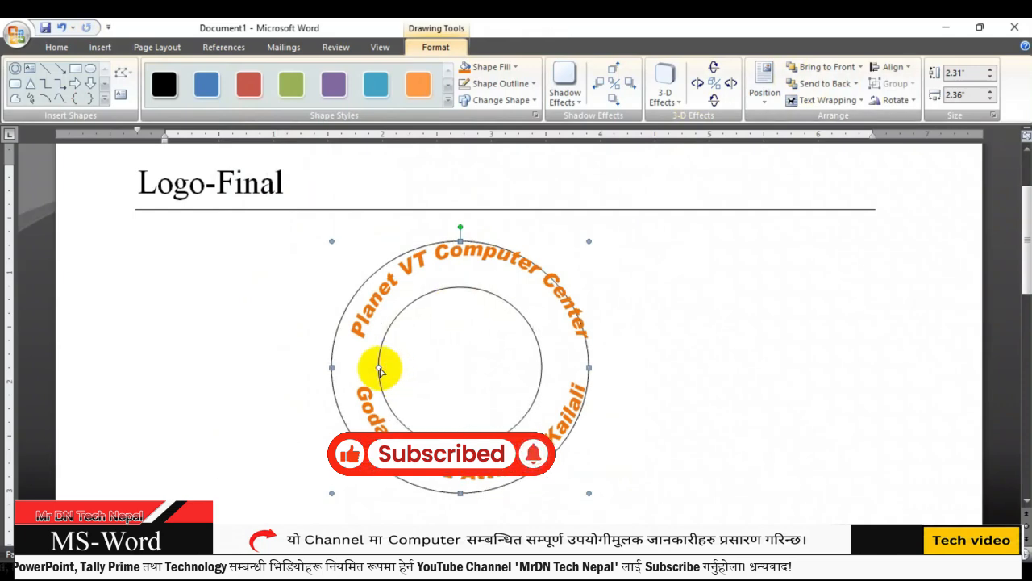
# Step: Give the donut a dark orange 1½ pt outline and fit its band evenly around the circular text
pyautogui.click(502, 84)
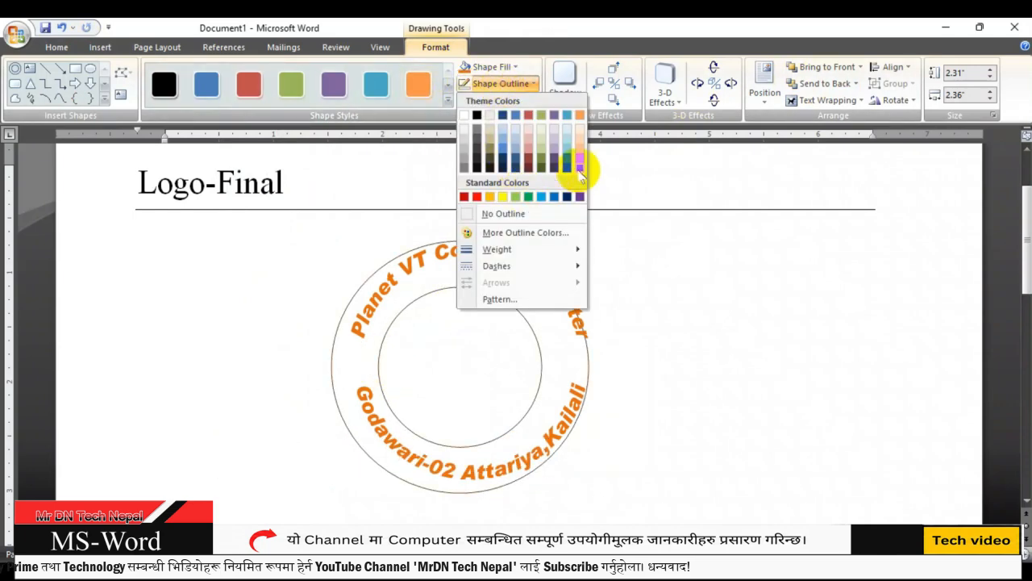
pyautogui.click(578, 158)
pyautogui.click(525, 84)
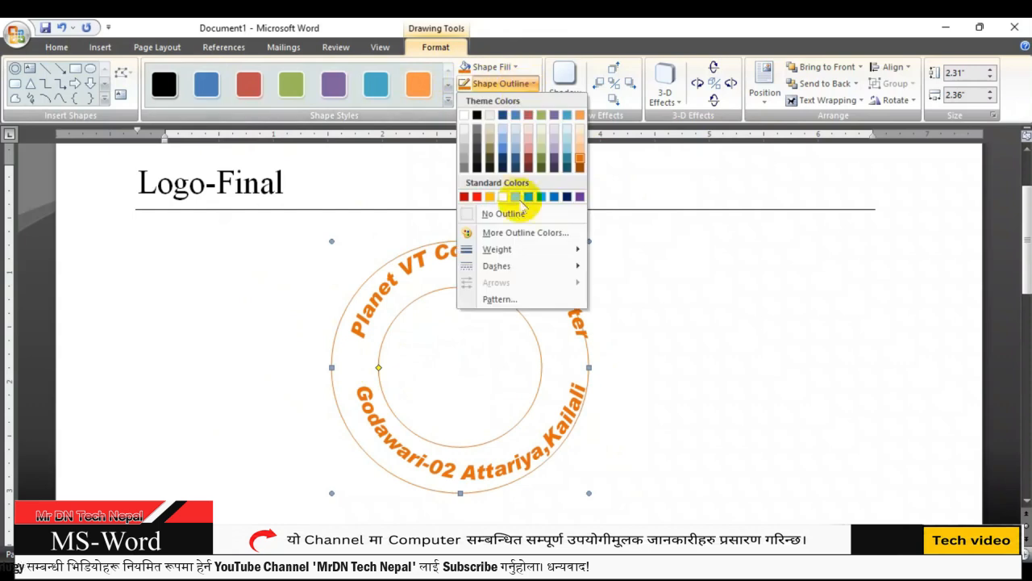
pyautogui.moveTo(511, 250)
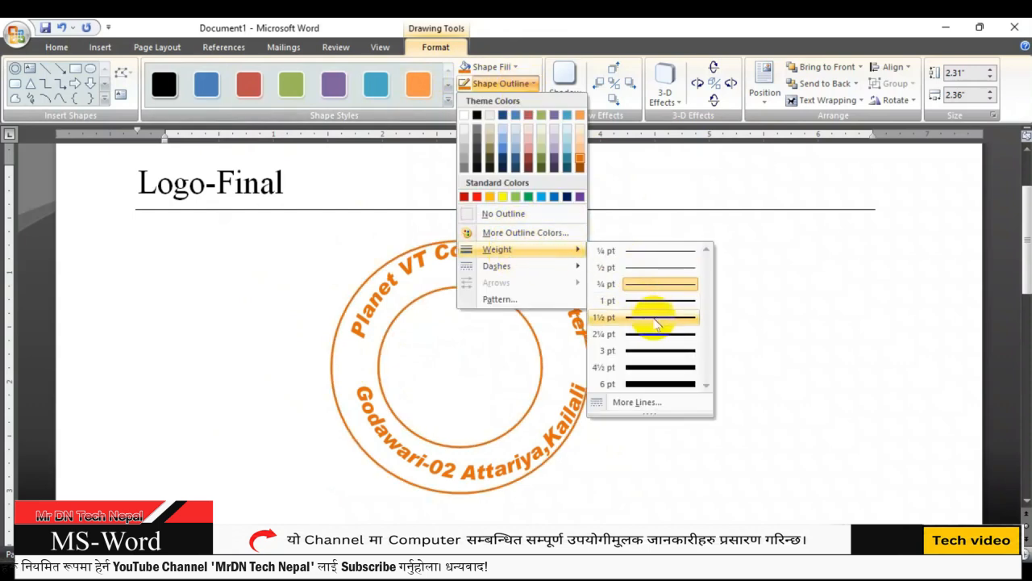
pyautogui.click(657, 319)
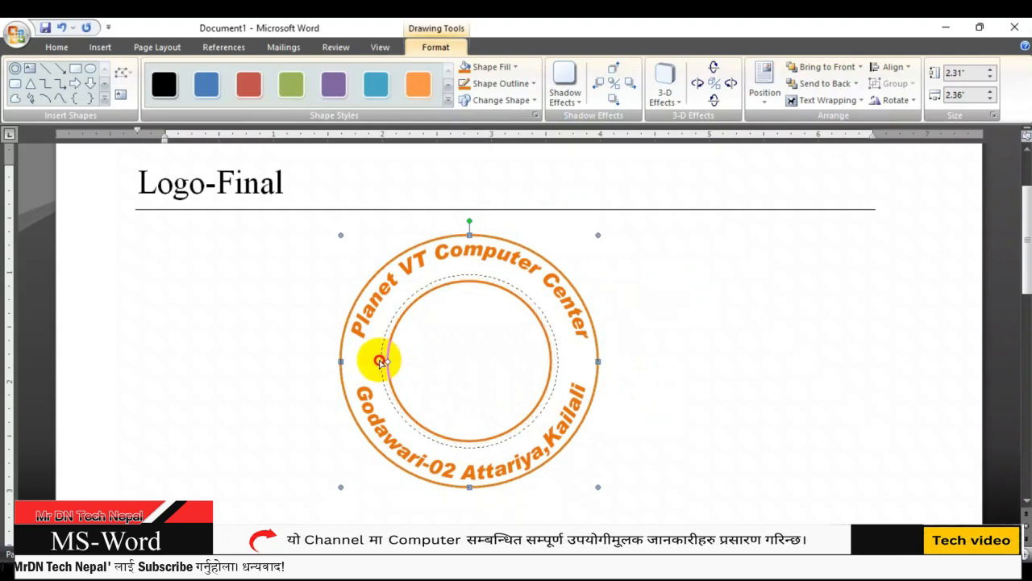
pyautogui.click(668, 325)
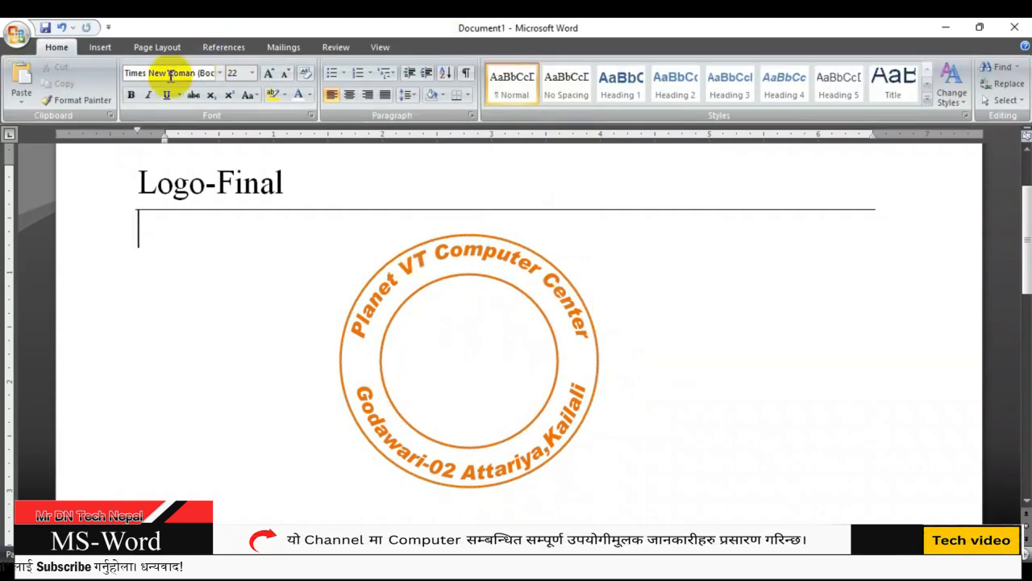
# Step: Start a new WordArt in the first plain outline style, clear its placeholder text, and set the font to Webdings
pyautogui.click(100, 48)
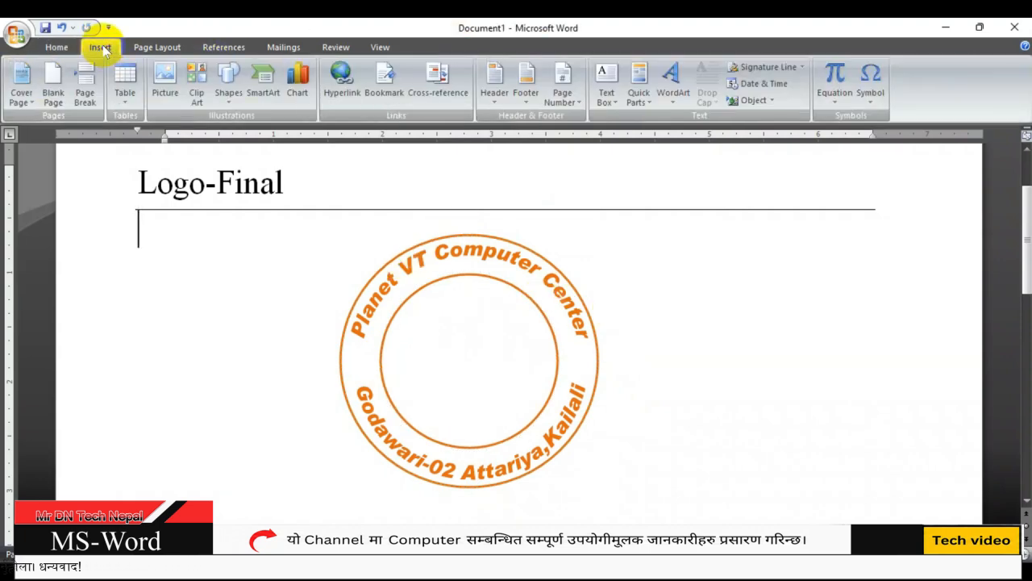
pyautogui.click(673, 81)
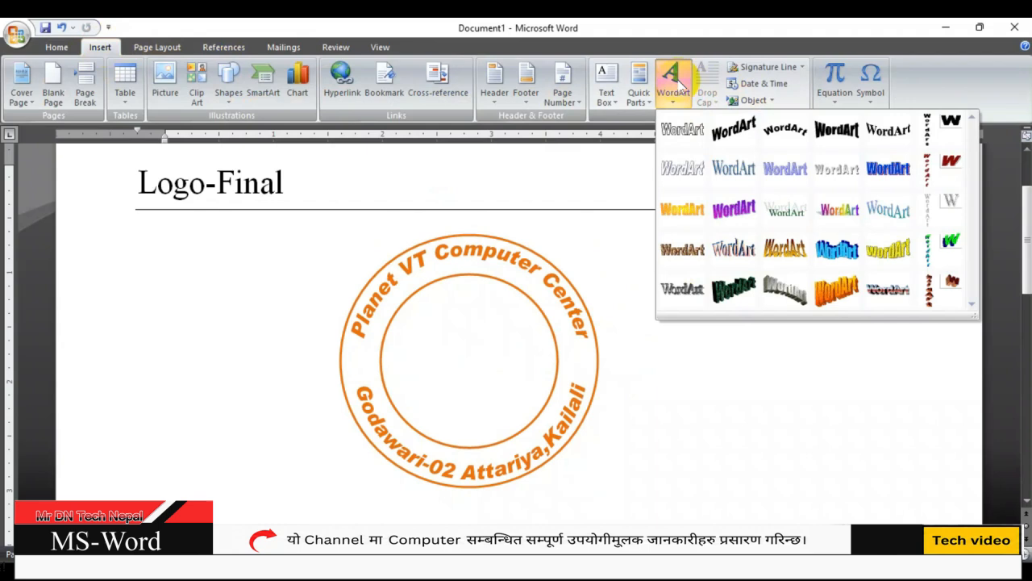
pyautogui.click(683, 132)
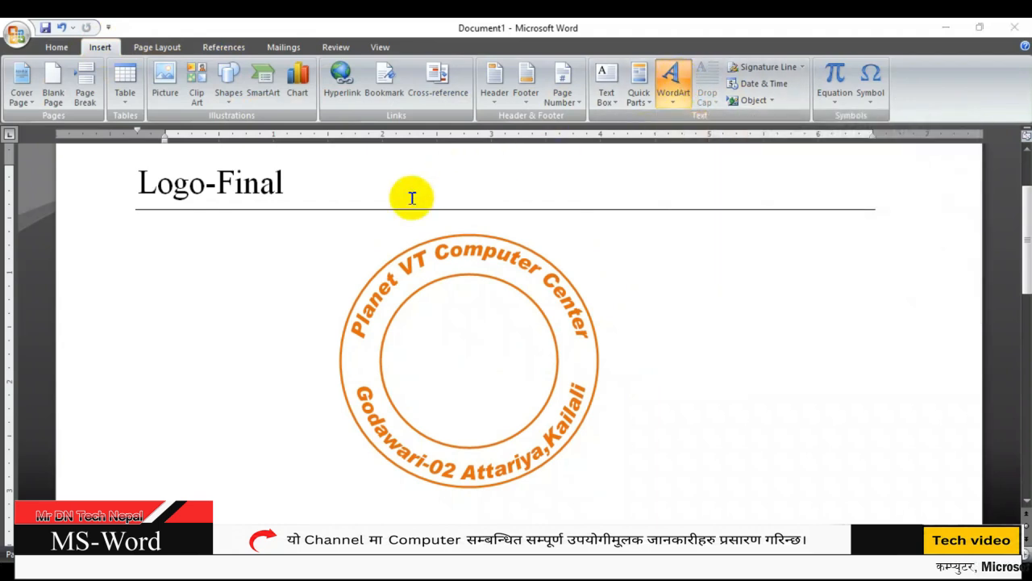
pyautogui.press('BackSpace')
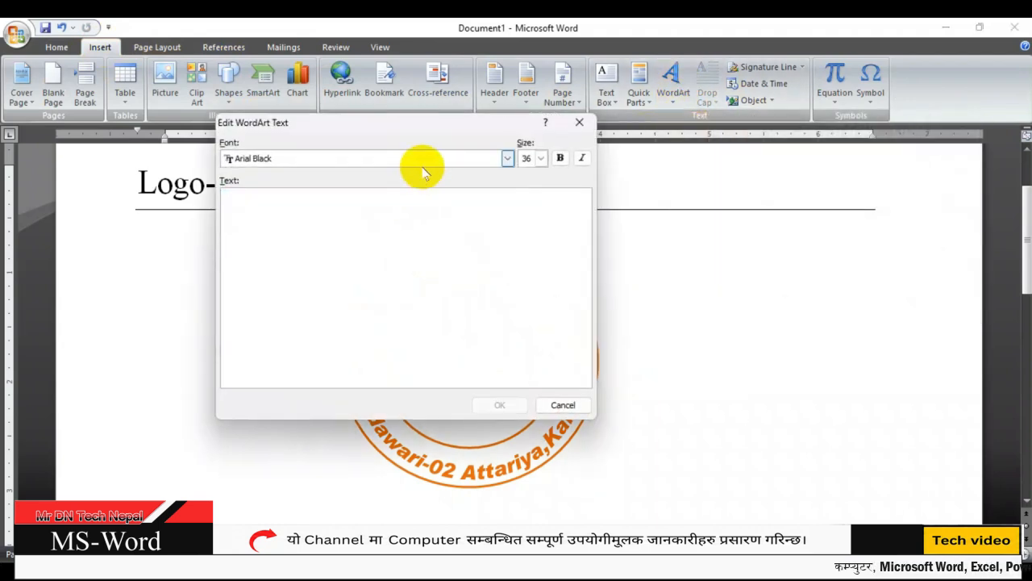
pyautogui.click(507, 158)
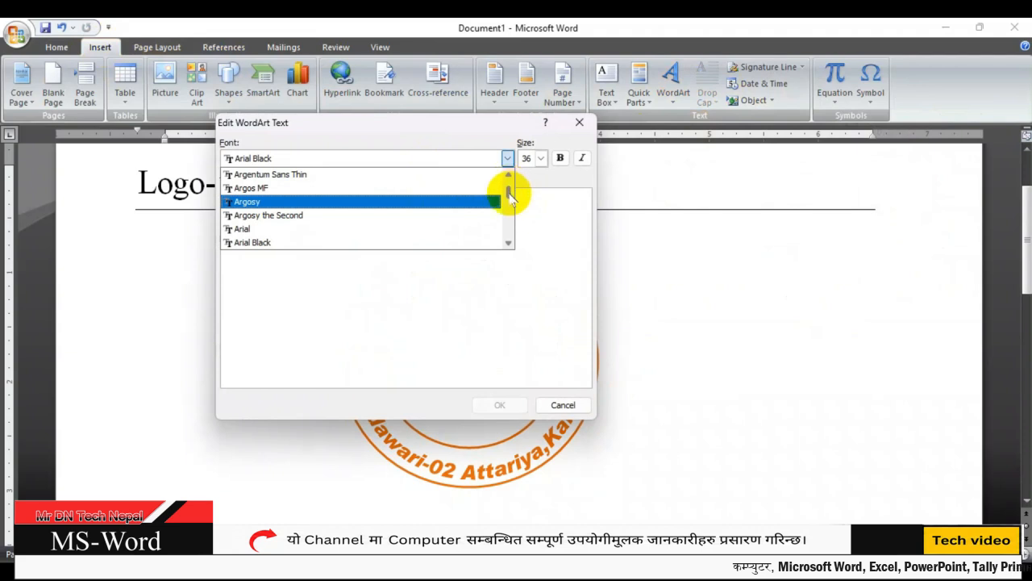
pyautogui.moveTo(508, 194); pyautogui.dragTo(509, 236)
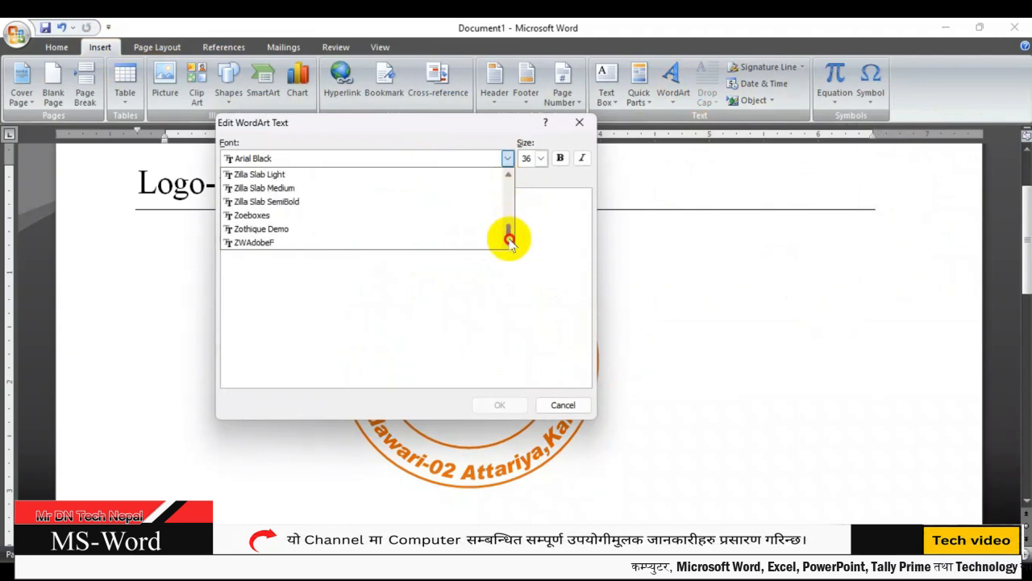
pyautogui.click(509, 174)
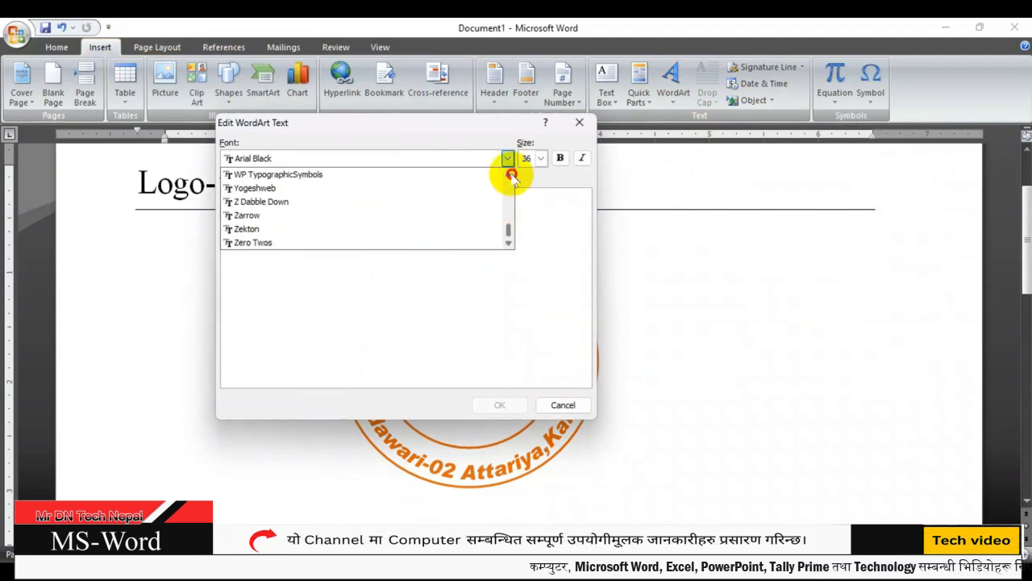
pyautogui.scroll(5, 408, 216)
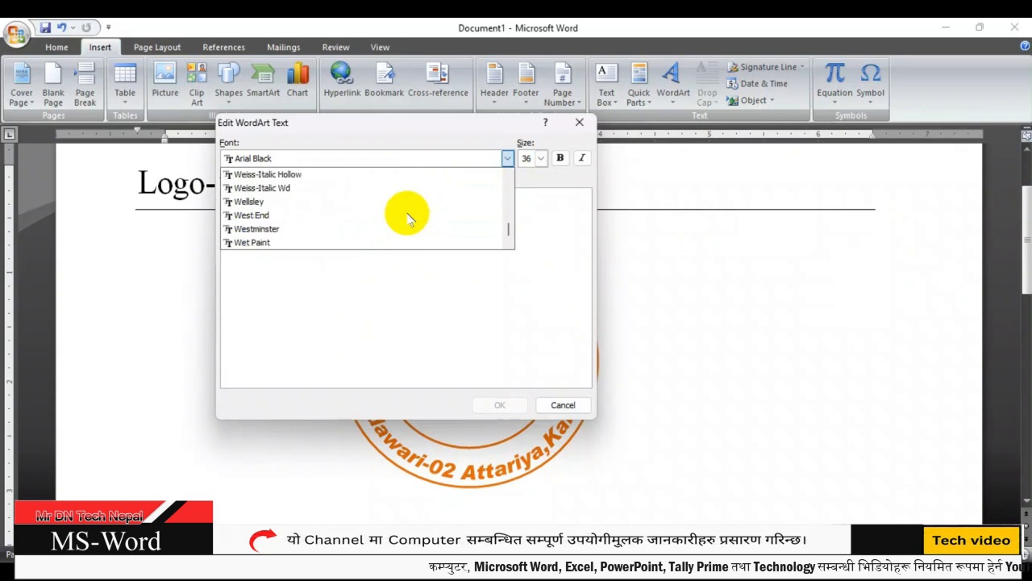
pyautogui.scroll(5, 407, 217)
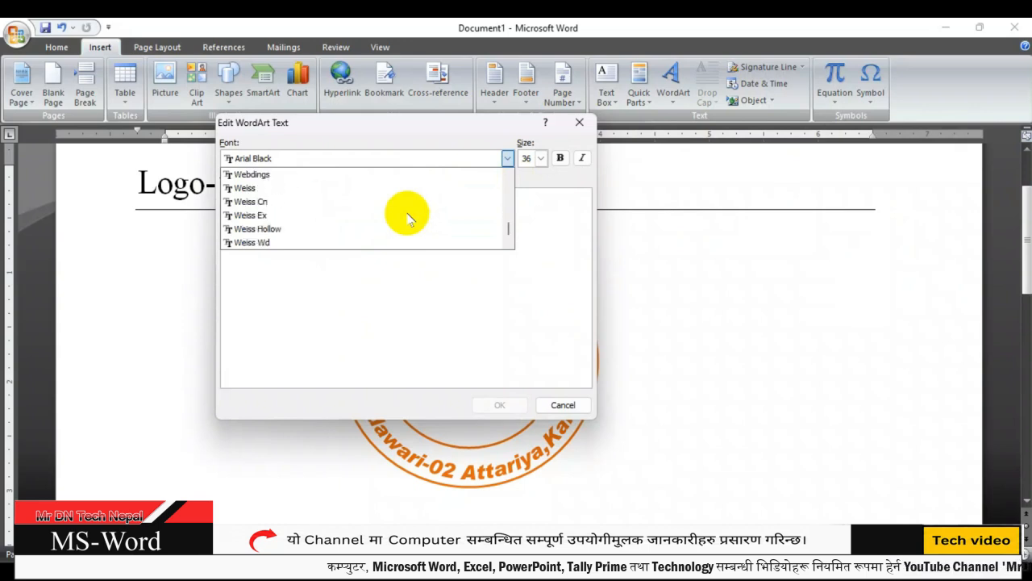
pyautogui.scroll(1, 408, 216)
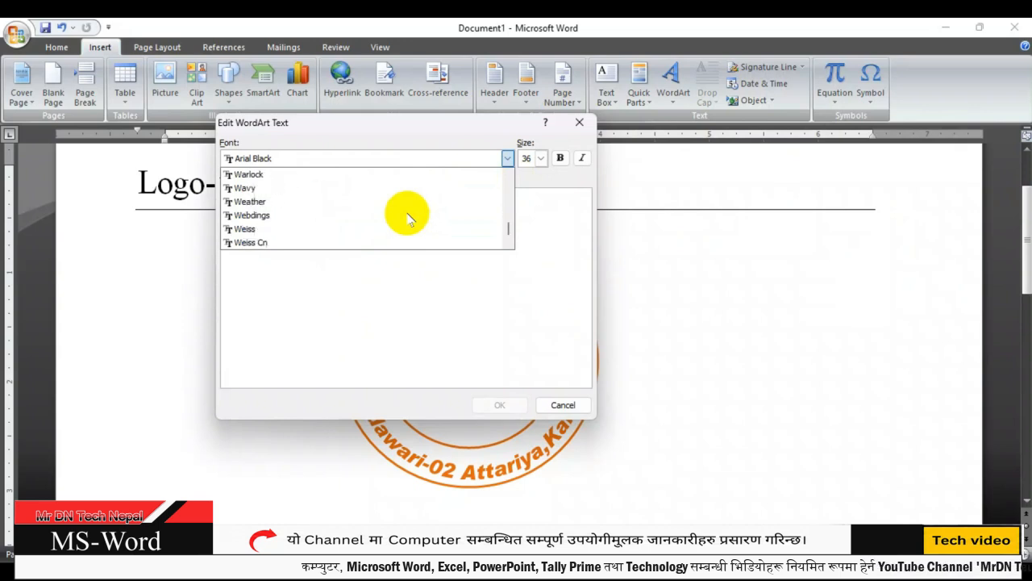
pyautogui.click(256, 216)
pyautogui.click(298, 211)
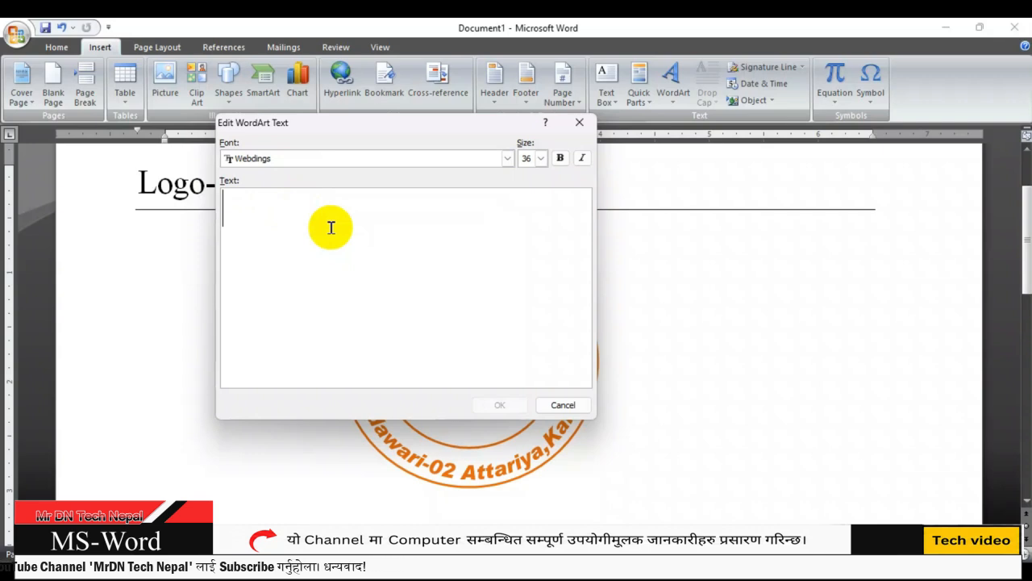
pyautogui.write('ü')
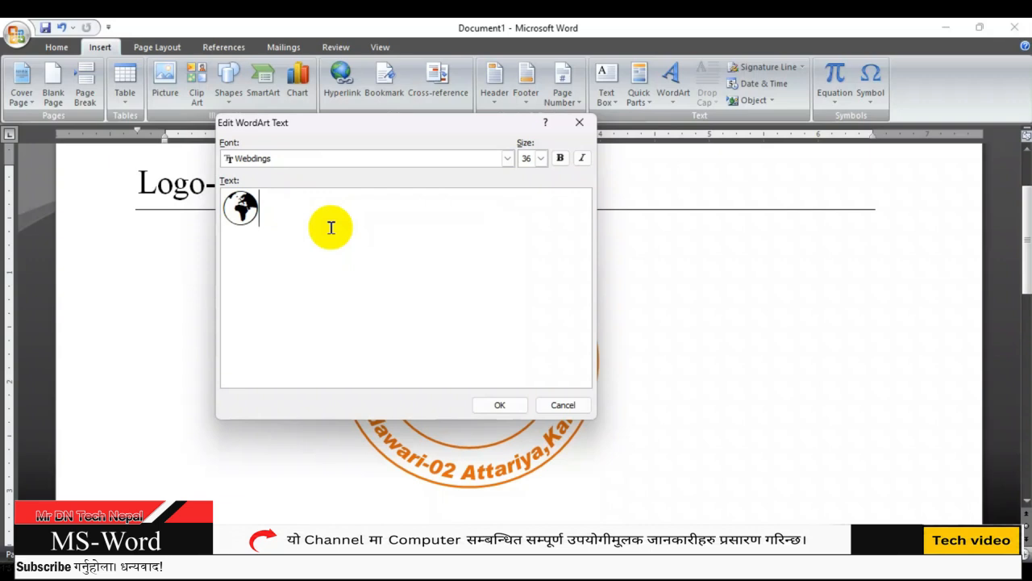
pyautogui.press('BackSpace')
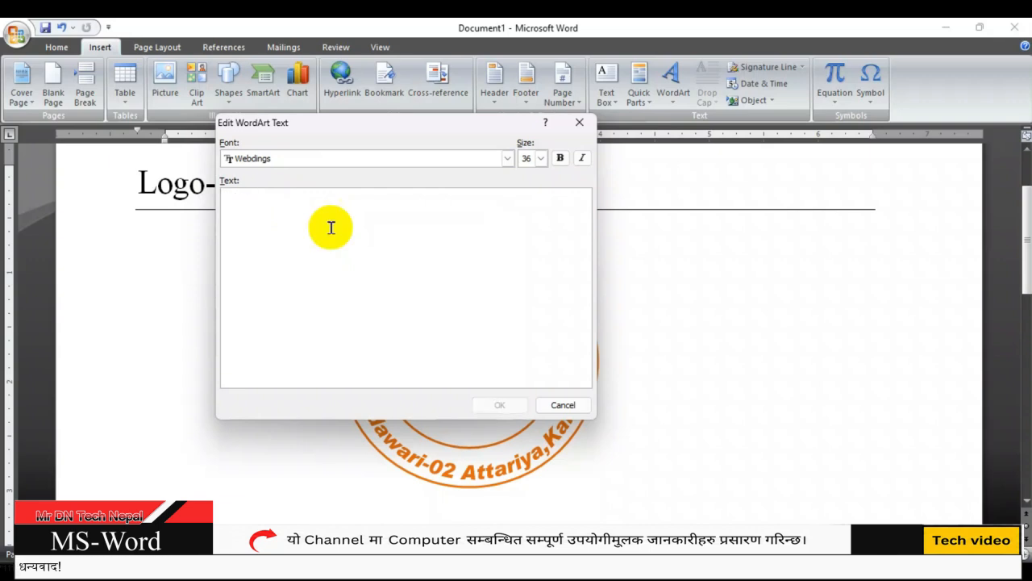
pyautogui.write('ü')
pyautogui.press('BackSpace')
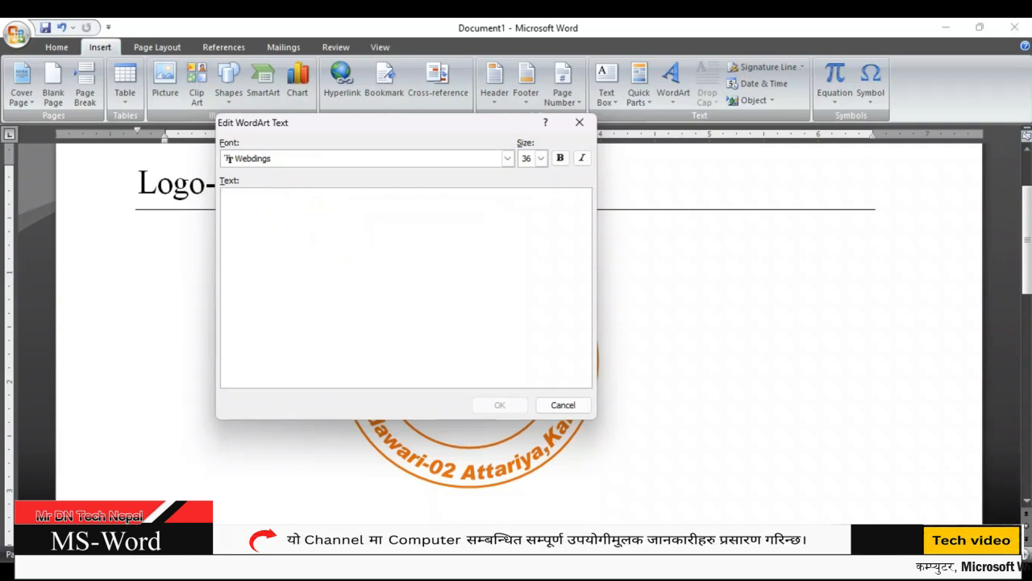
pyautogui.write('ü')
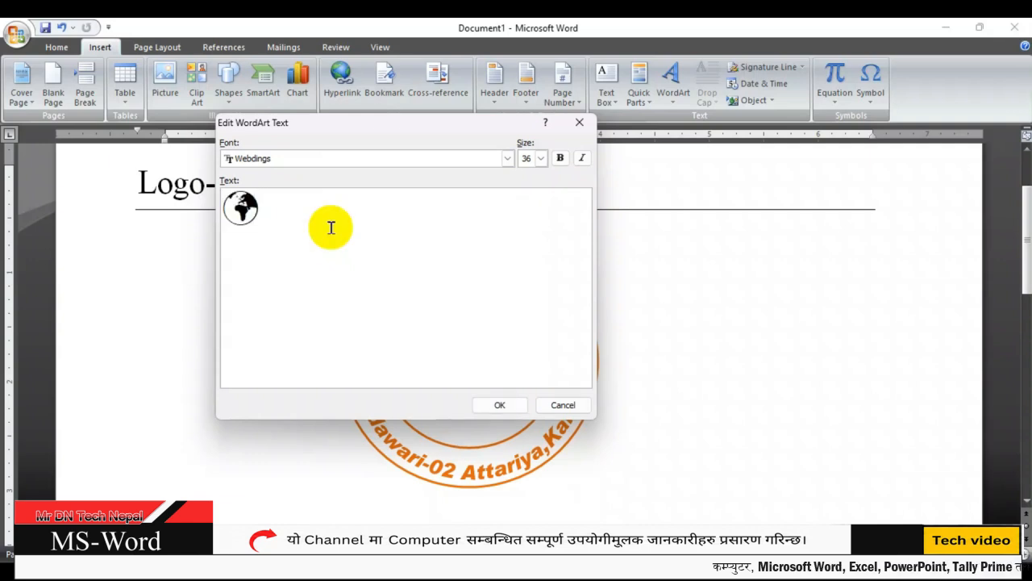
pyautogui.write('ý')
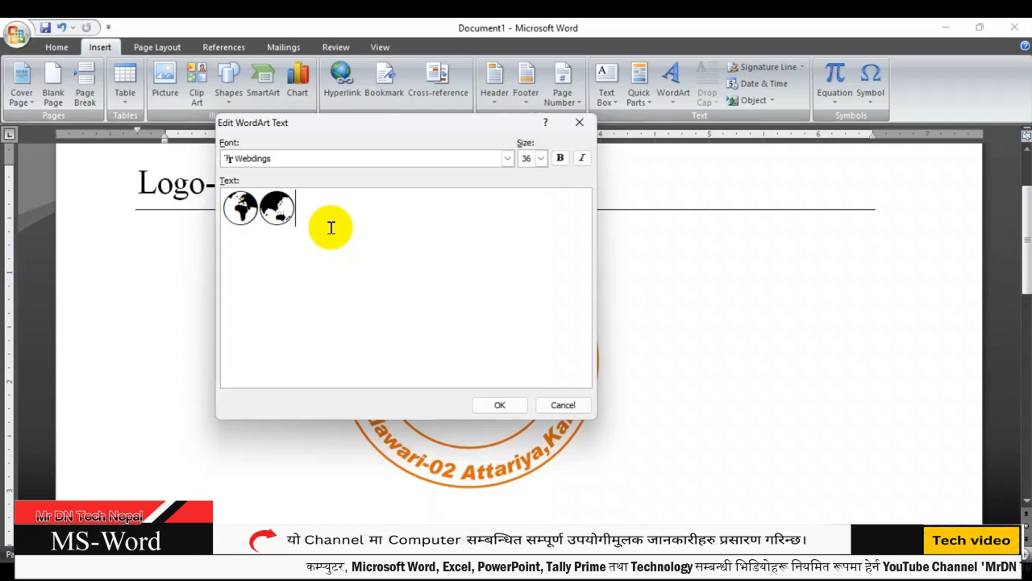
pyautogui.write('þ')
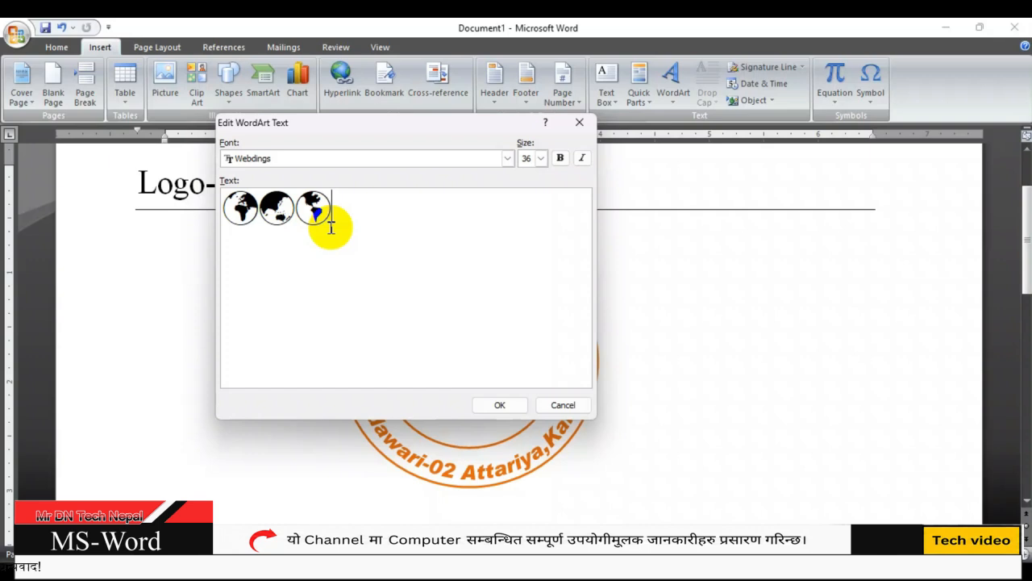
pyautogui.press('BackSpace')
pyautogui.press('BackSpace')
pyautogui.press('BackSpace')
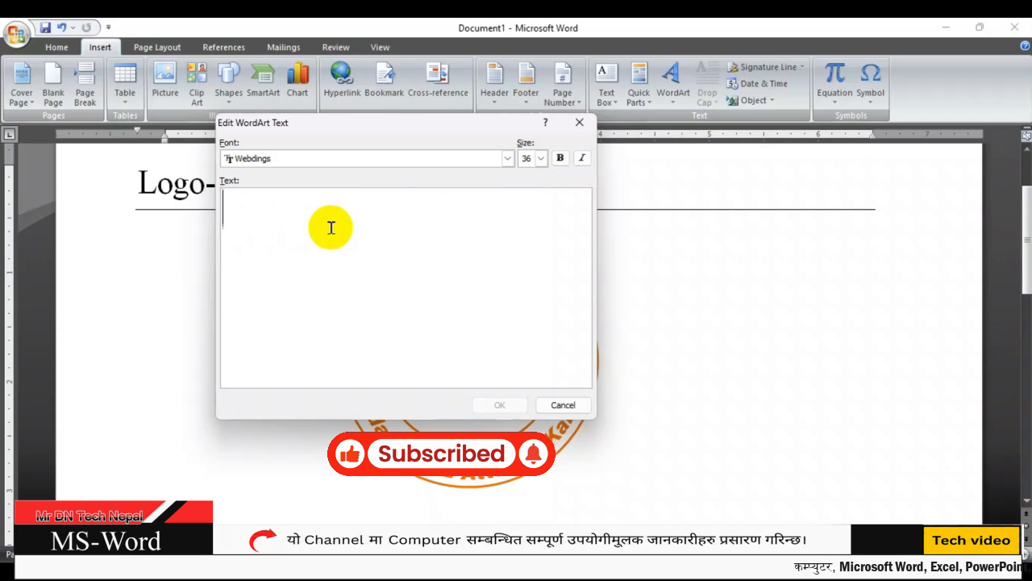
# Step: Enter the three Webdings globe symbols, keep only the Asia-Australia globe, and insert it as WordArt
pyautogui.write('û')
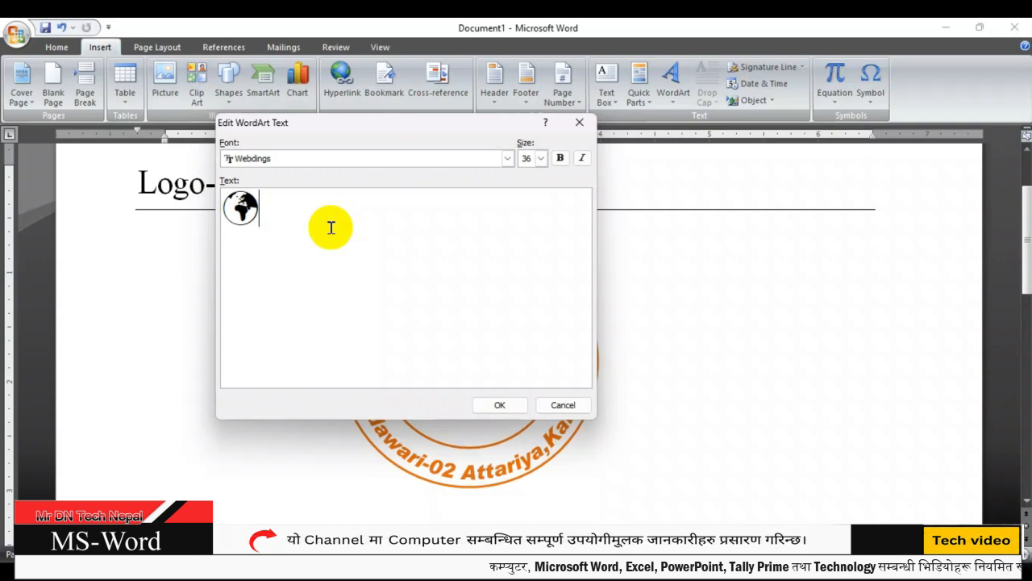
pyautogui.write('ü')
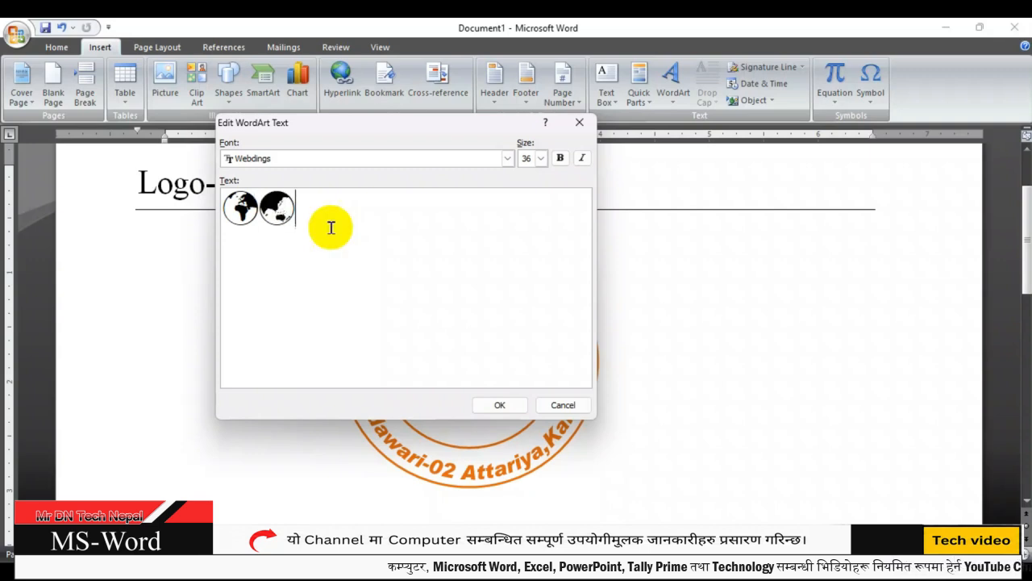
pyautogui.write('ý')
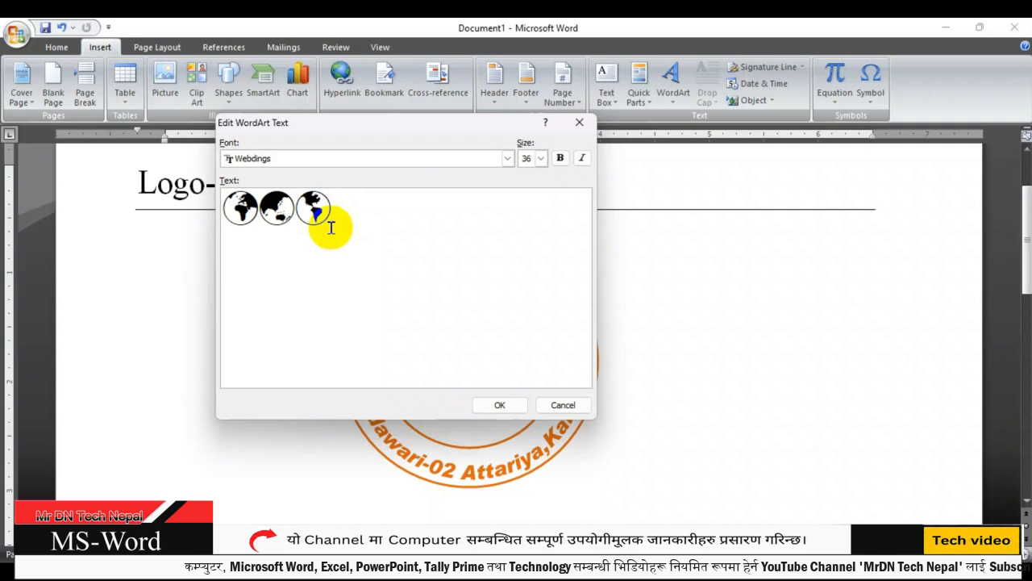
pyautogui.click(292, 209)
pyautogui.moveTo(293, 209); pyautogui.dragTo(203, 207)
pyautogui.press('Delete')
pyautogui.click(368, 211)
pyautogui.press('BackSpace')
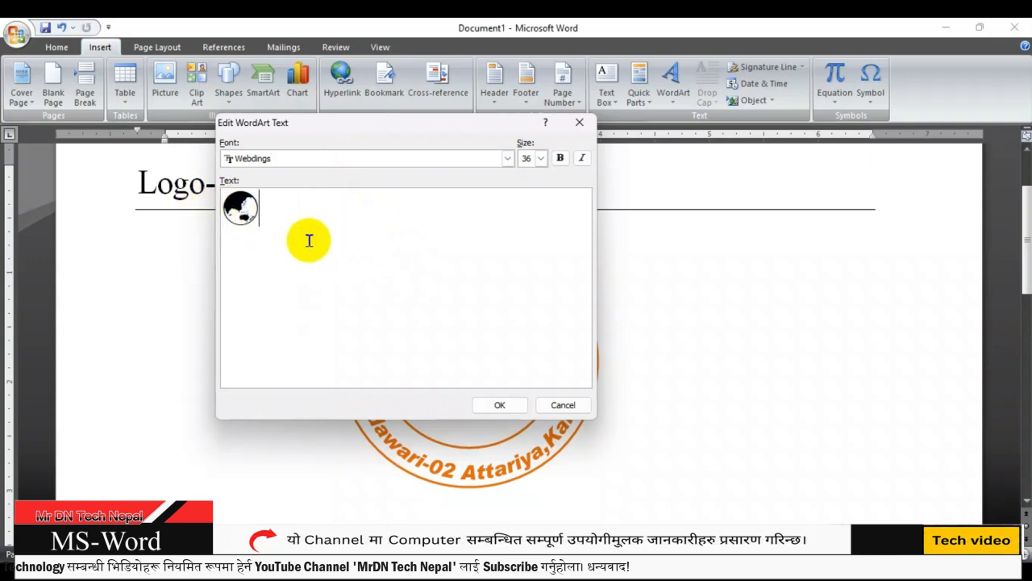
pyautogui.click(484, 404)
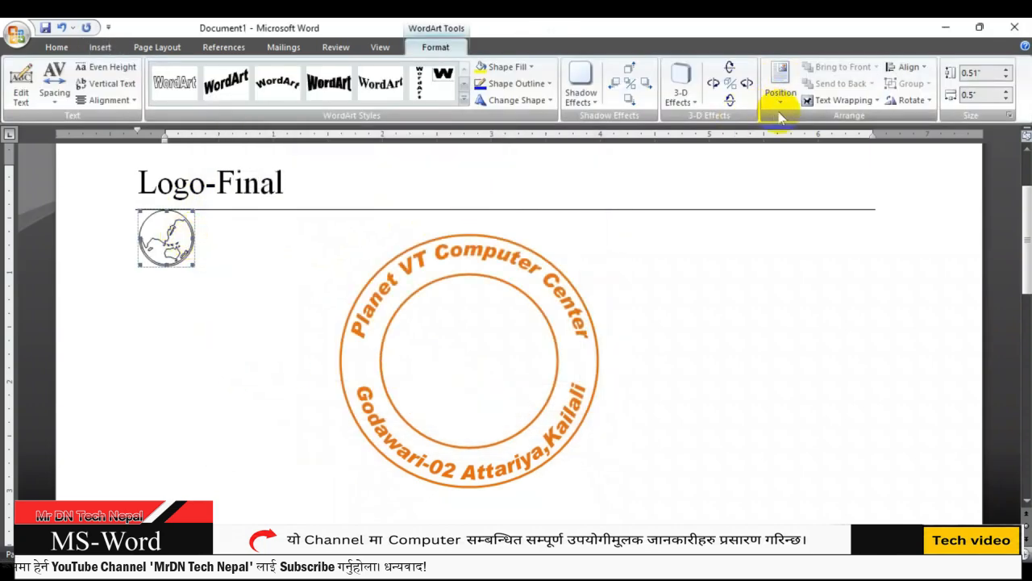
# Step: Change the globe WordArt's text wrapping so it floats freely, and give it a dark orange fill with no outline
pyautogui.click(842, 100)
pyautogui.click(841, 187)
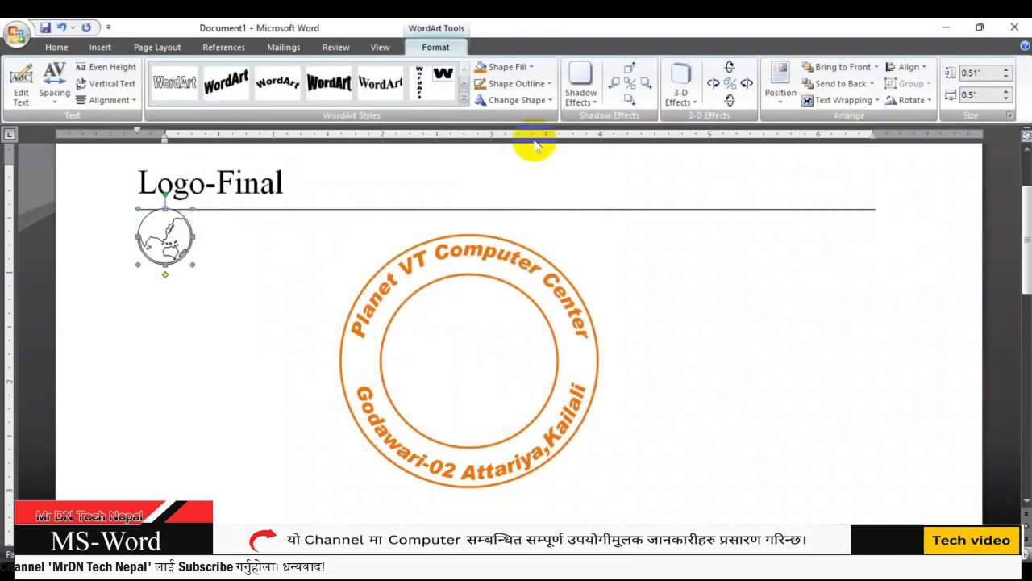
pyautogui.click(496, 67)
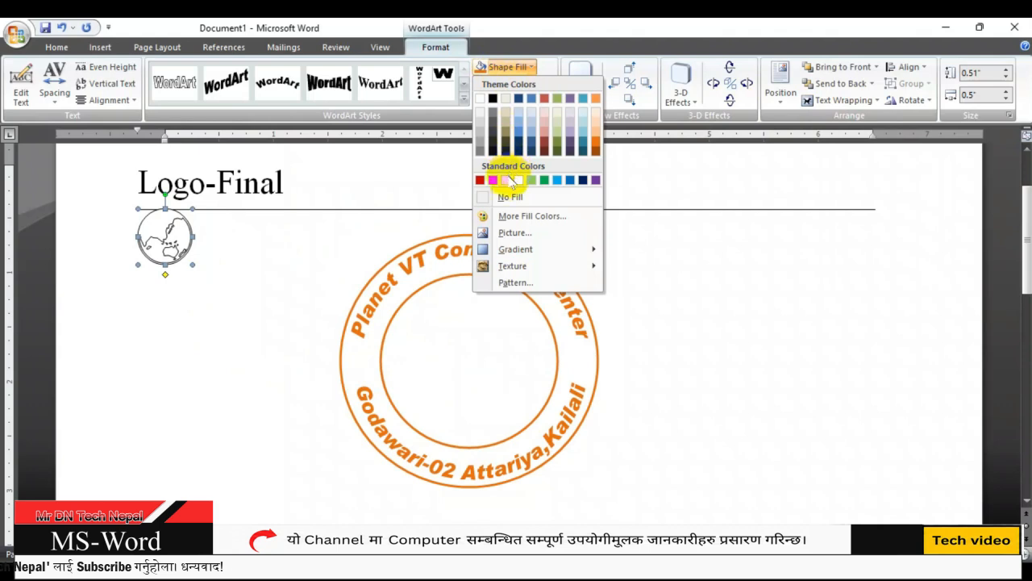
pyautogui.click(599, 146)
pyautogui.click(516, 83)
pyautogui.click(512, 213)
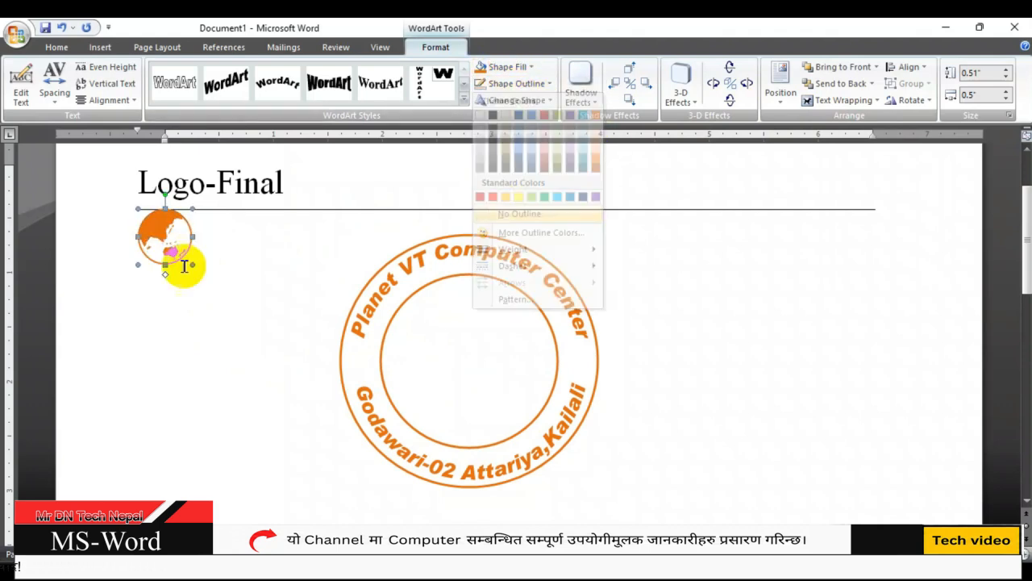
# Step: Place the globe inside the inner circle at about 0.94" high by 0.87" wide and tilt it slightly clockwise
pyautogui.moveTo(163, 225); pyautogui.dragTo(457, 325)
pyautogui.moveTo(486, 367); pyautogui.dragTo(525, 412)
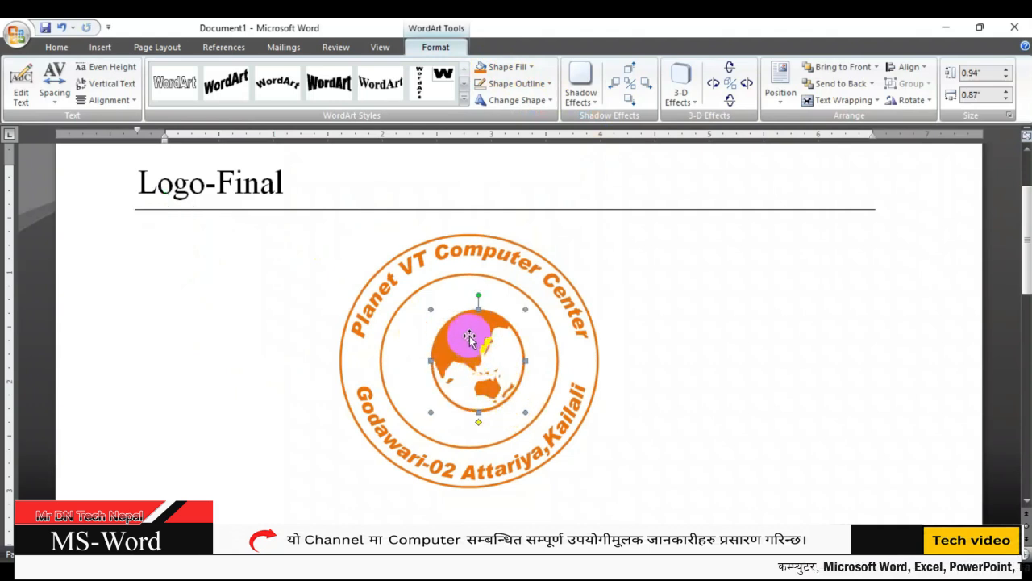
pyautogui.moveTo(469, 337); pyautogui.dragTo(445, 337)
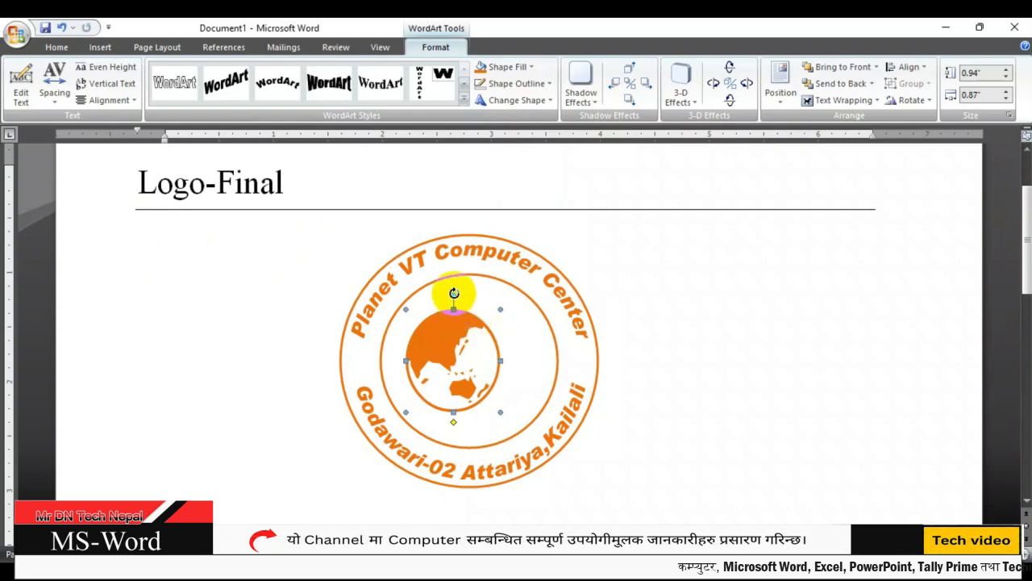
pyautogui.moveTo(470, 299); pyautogui.dragTo(470, 300)
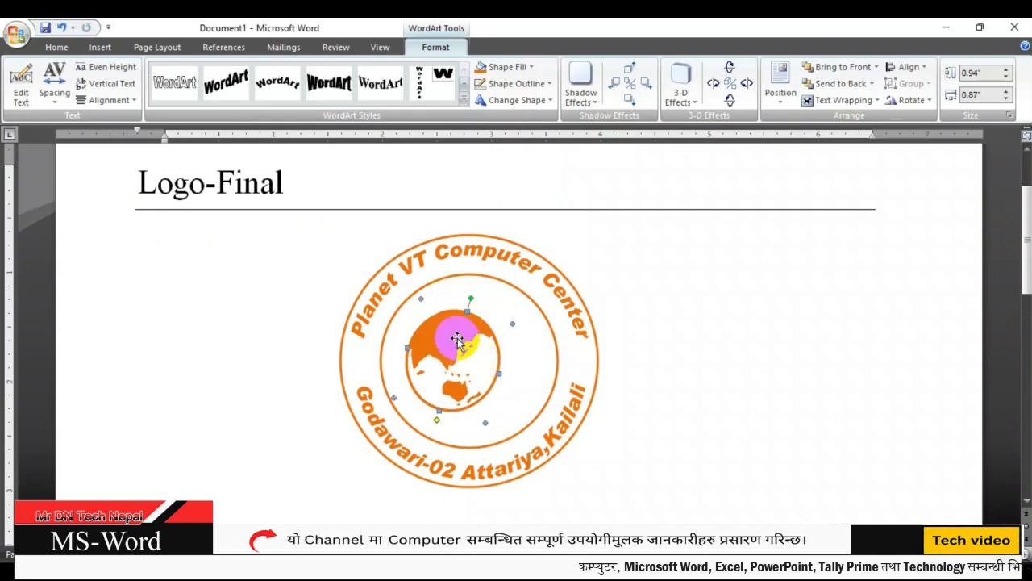
# Step: Enlarge the globe to about 1.22" high by 1.3" wide within the inner circle
pyautogui.moveTo(465, 336); pyautogui.dragTo(546, 299)
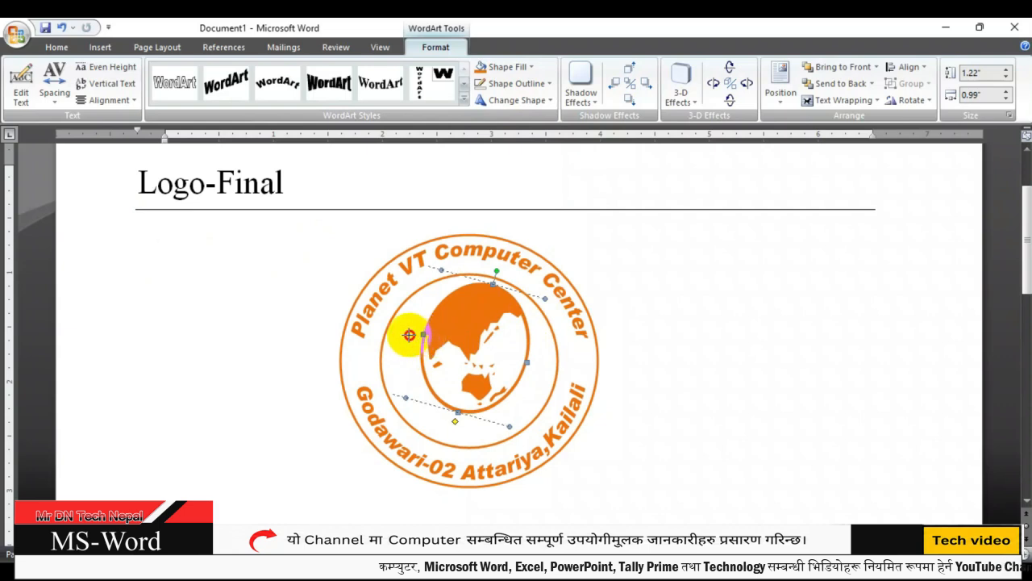
pyautogui.moveTo(398, 333); pyautogui.dragTo(392, 329)
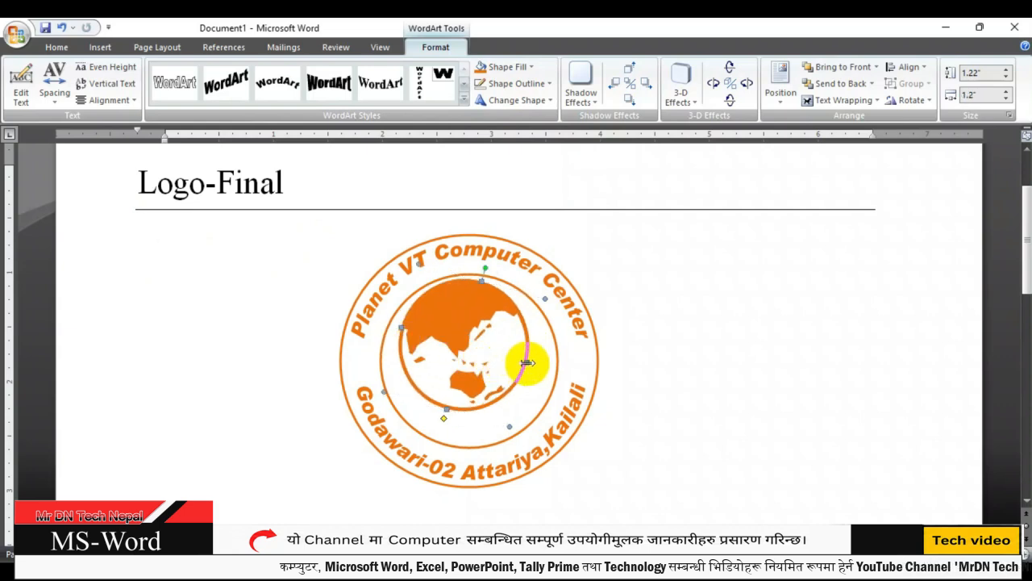
pyautogui.moveTo(539, 360); pyautogui.dragTo(539, 363)
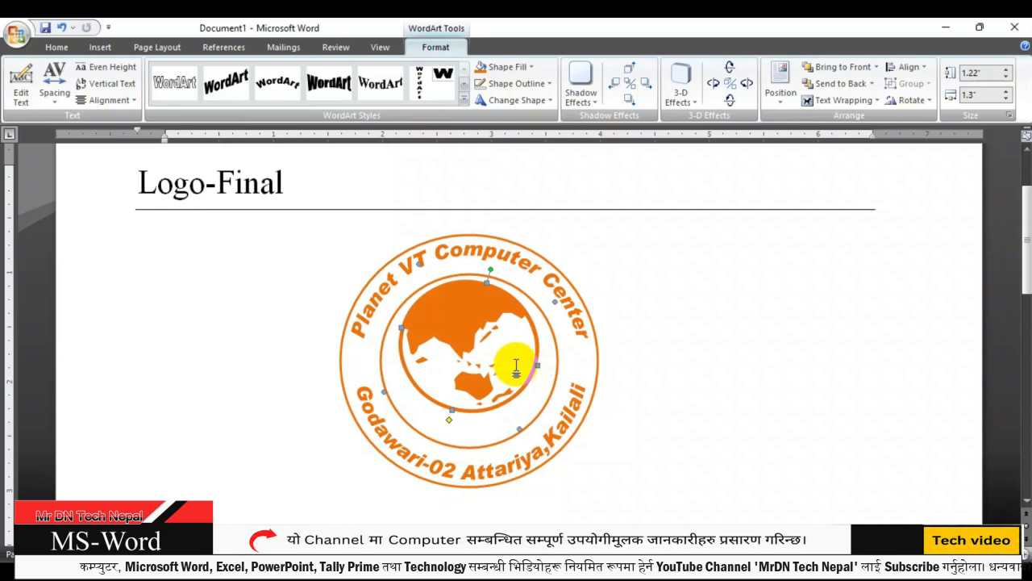
# Step: Nudge the globe slightly up and to the right inside the inner circle, and rotate it slightly counterclockwise
pyautogui.hotkey('ctrl', 'Up')
pyautogui.hotkey('ctrl', 'Up')
pyautogui.hotkey('ctrl', 'Up')
pyautogui.hotkey('ctrl', 'Up')
pyautogui.hotkey('ctrl', 'Up')
pyautogui.hotkey('ctrl', 'Up')
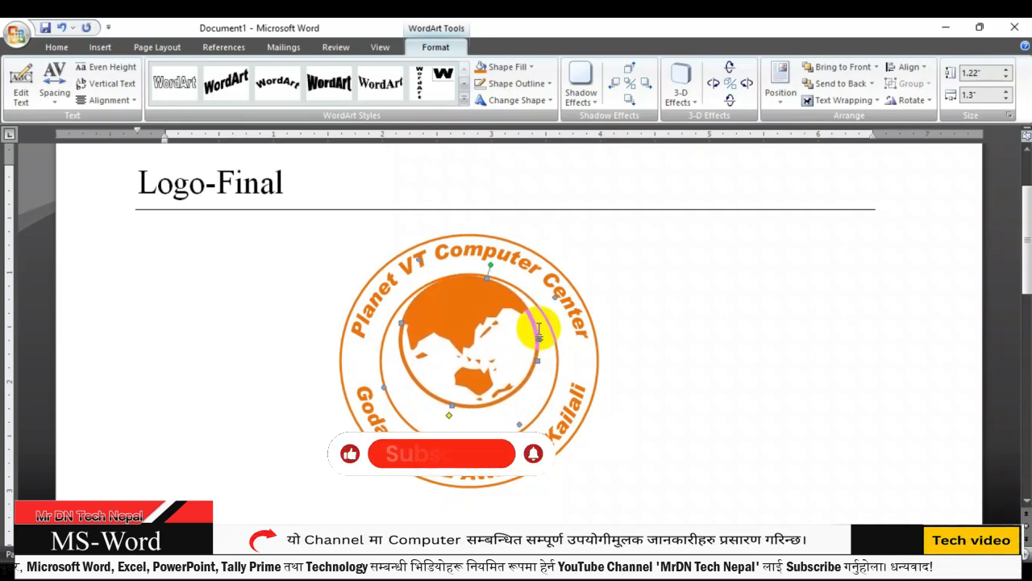
pyautogui.hotkey('ctrl', 'Right')
pyautogui.hotkey('ctrl', 'Right')
pyautogui.hotkey('ctrl', 'Right')
pyautogui.hotkey('ctrl', 'Right')
pyautogui.hotkey('ctrl', 'Right')
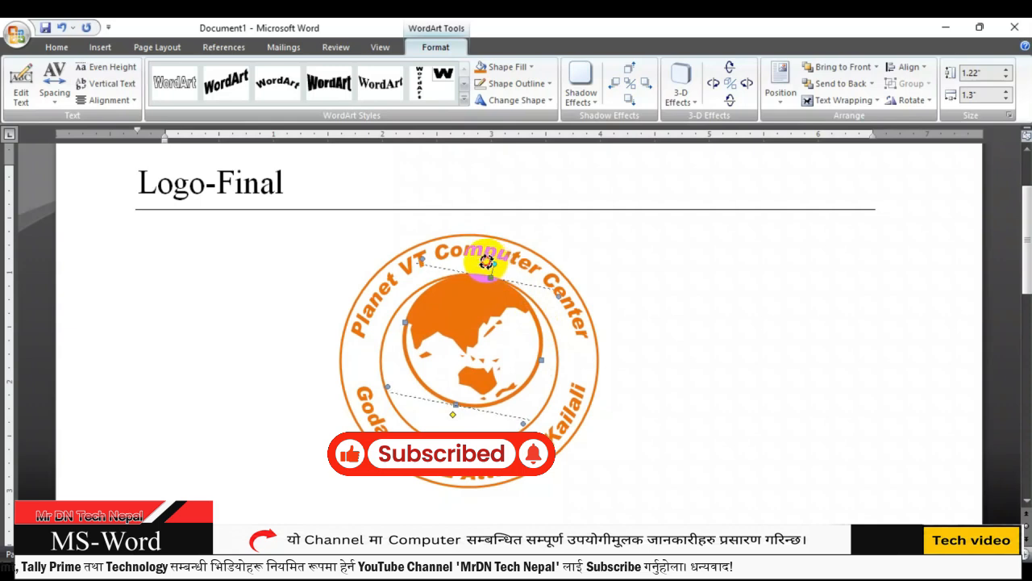
pyautogui.moveTo(487, 262); pyautogui.dragTo(482, 270)
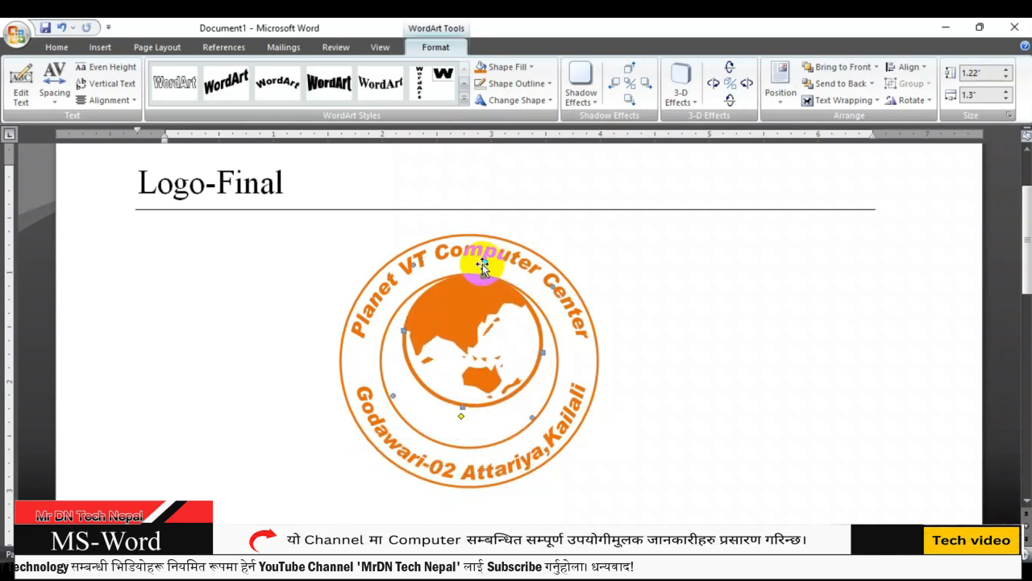
# Step: Resize the globe to about 1.26" high by 1.26" wide and fine-tune its horizontal position inside the inner circle
pyautogui.hotkey('ctrl', 'Left')
pyautogui.hotkey('ctrl', 'Left')
pyautogui.hotkey('ctrl', 'Left')
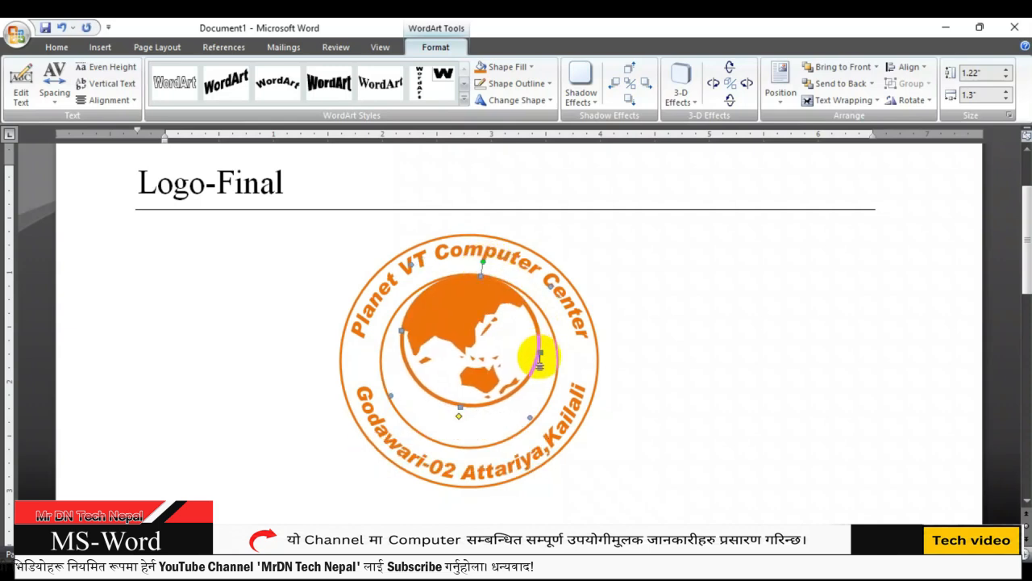
pyautogui.moveTo(531, 355); pyautogui.dragTo(474, 405)
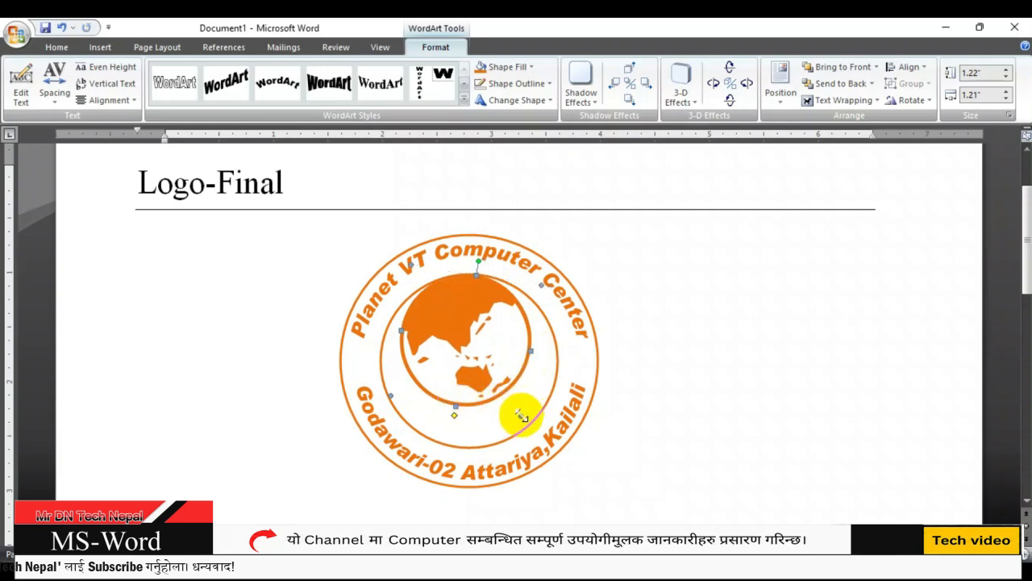
pyautogui.moveTo(524, 419); pyautogui.dragTo(525, 421)
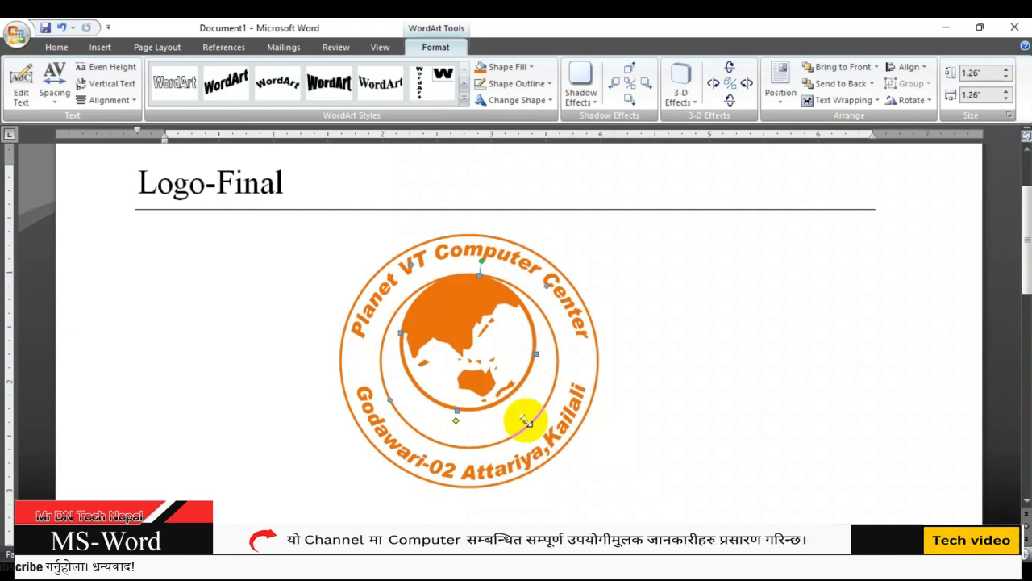
pyautogui.hotkey('ctrl', 'Right')
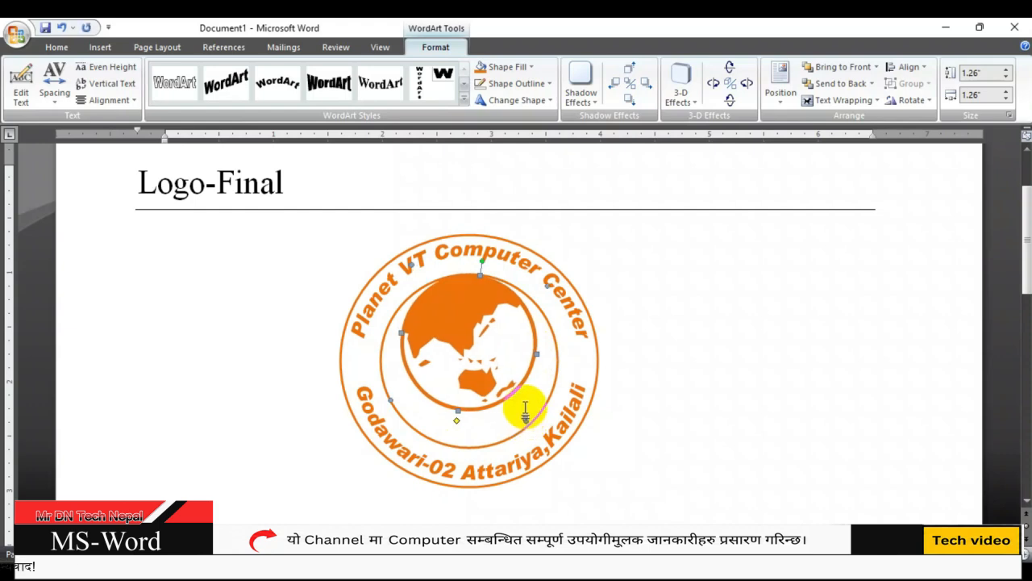
pyautogui.click(693, 339)
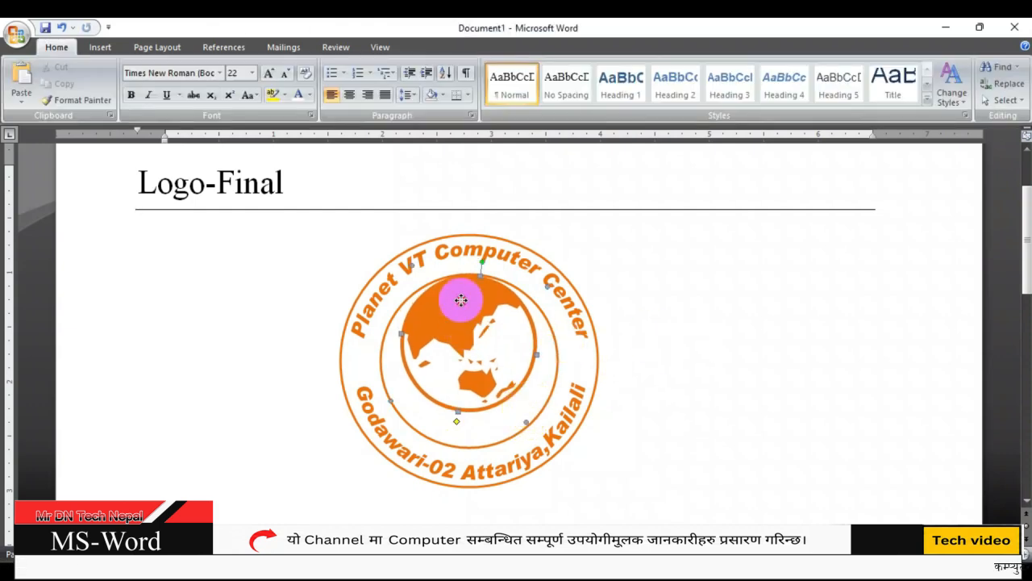
# Step: Duplicate the globe WordArt and move the copy to the empty area left of the logo
pyautogui.click(460, 300)
pyautogui.hotkey('ctrl', 'd')
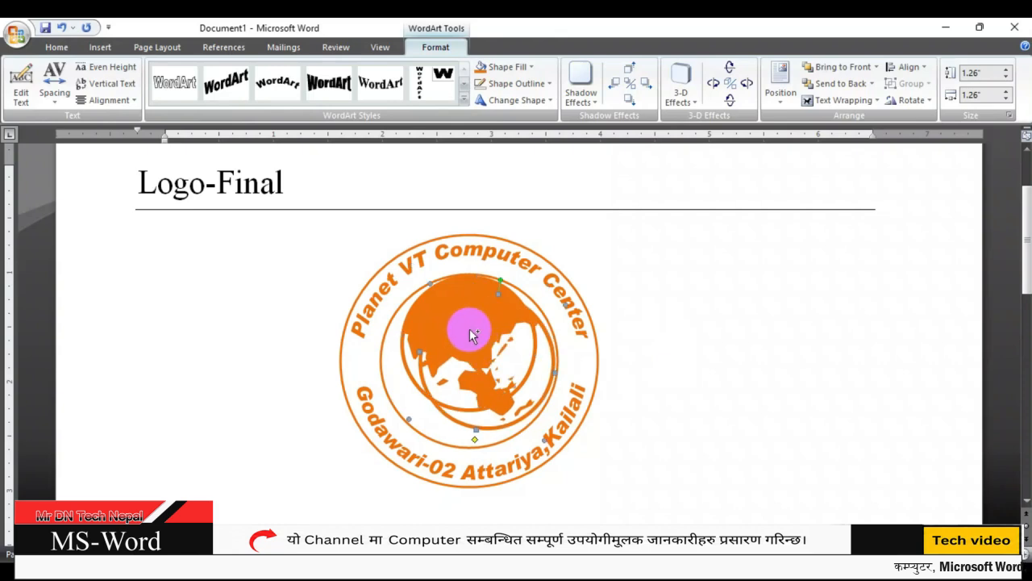
pyautogui.moveTo(477, 334); pyautogui.dragTo(162, 286)
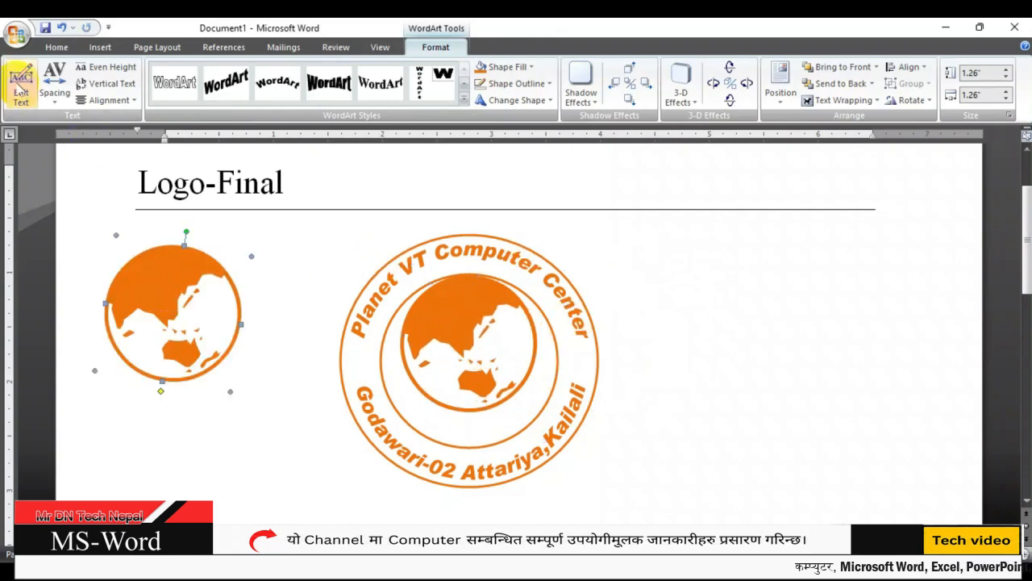
# Step: Replace the copied globe's text with the Webdings dove symbol at size 36
pyautogui.click(21, 80)
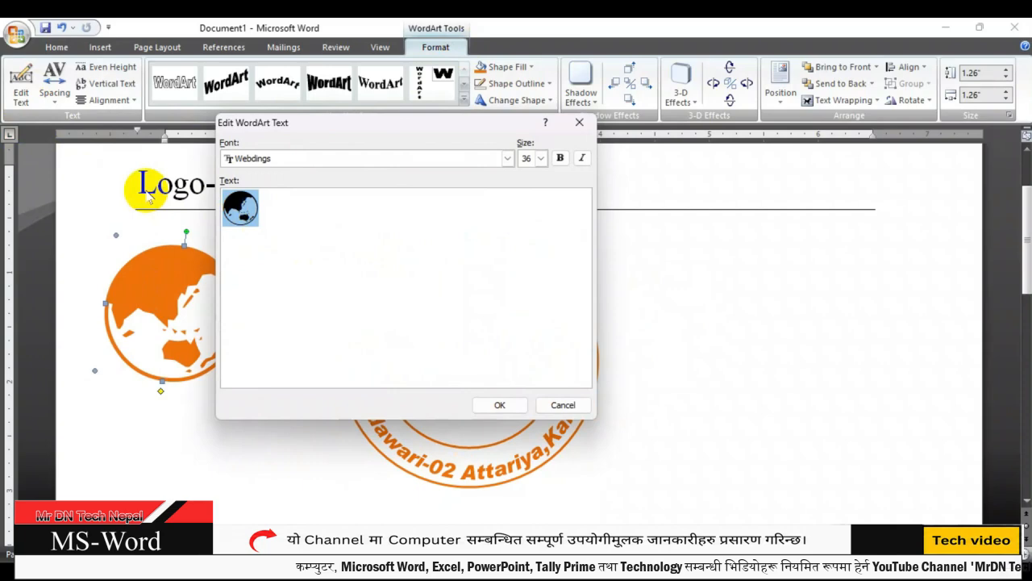
pyautogui.write('€')
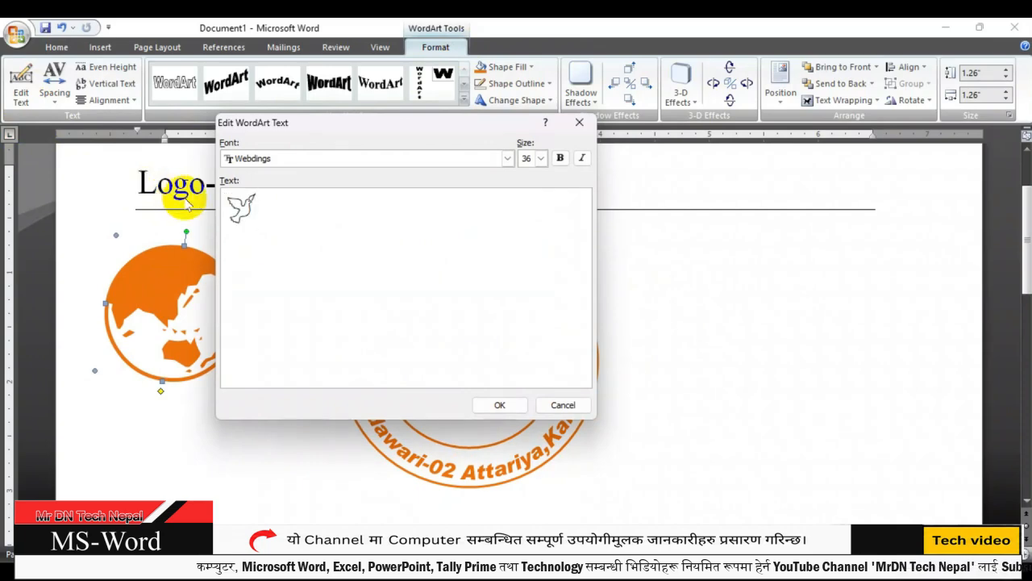
pyautogui.doubleClick(271, 224)
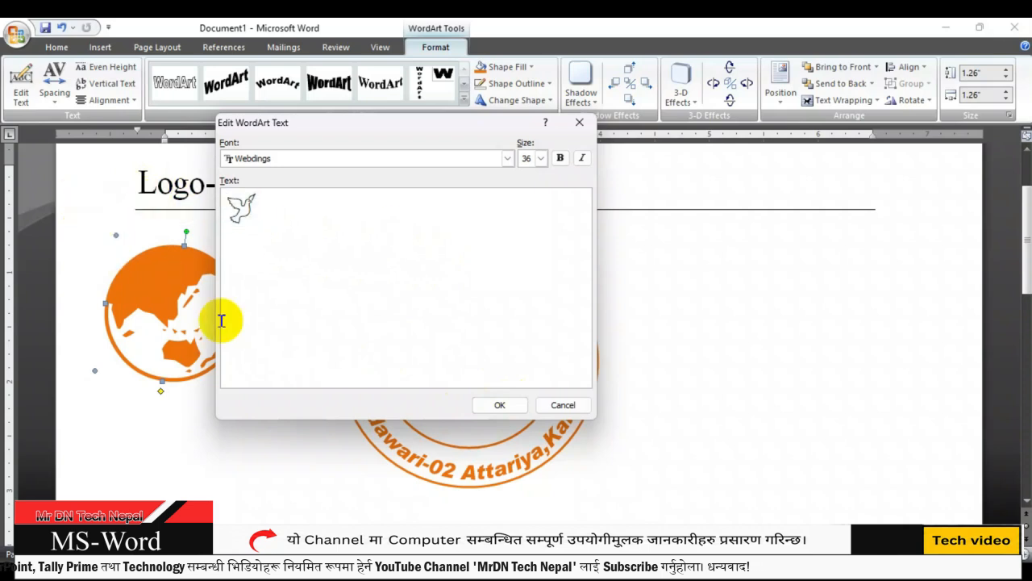
pyautogui.click(501, 405)
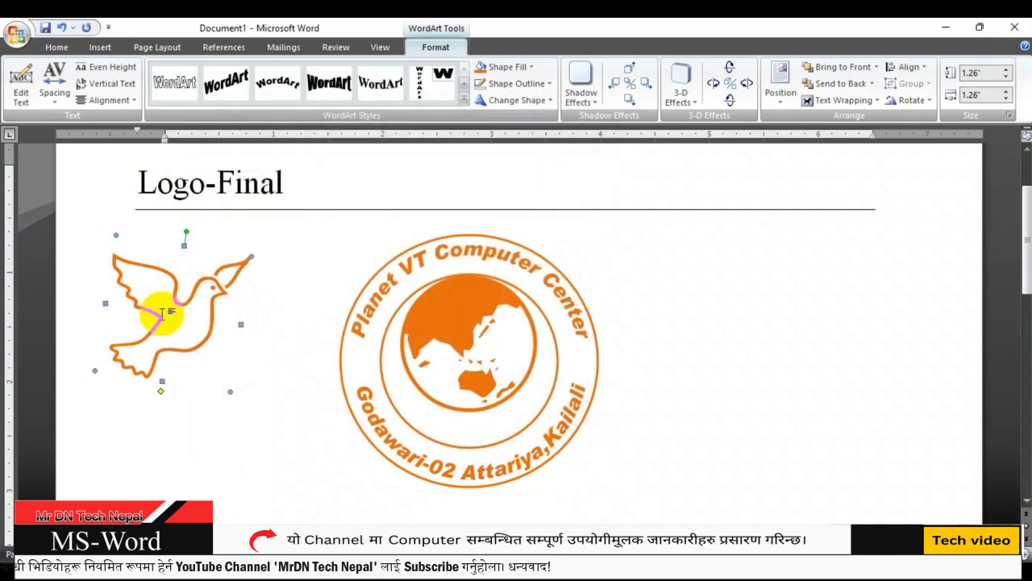
# Step: Shrink the dove to about 0.34" high by 0.24" wide and place two copies on the globe's white areas, tilting the right one counterclockwise
pyautogui.moveTo(253, 254); pyautogui.dragTo(433, 369)
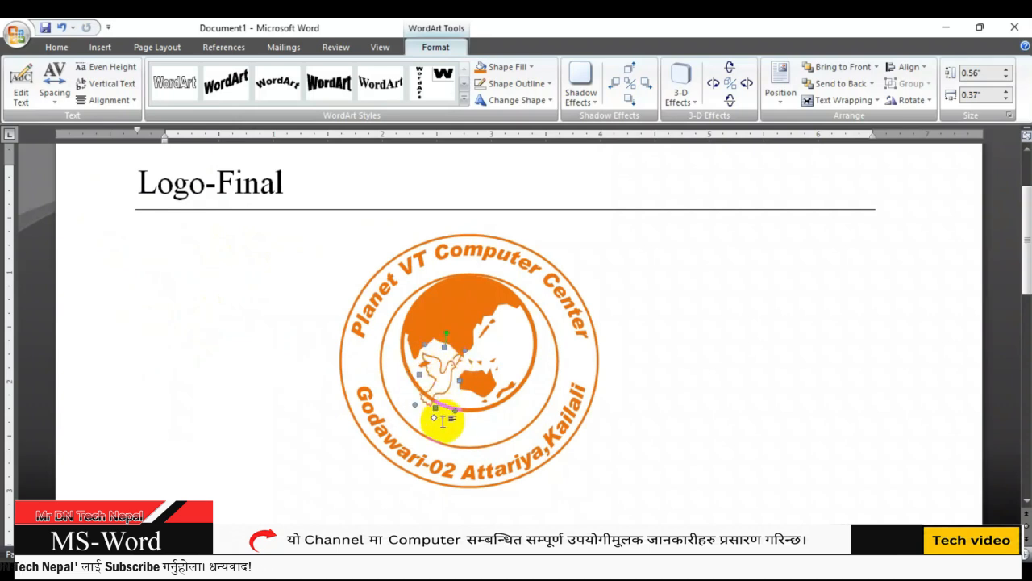
pyautogui.moveTo(436, 415); pyautogui.dragTo(447, 390)
pyautogui.scroll(5, 575, 333)
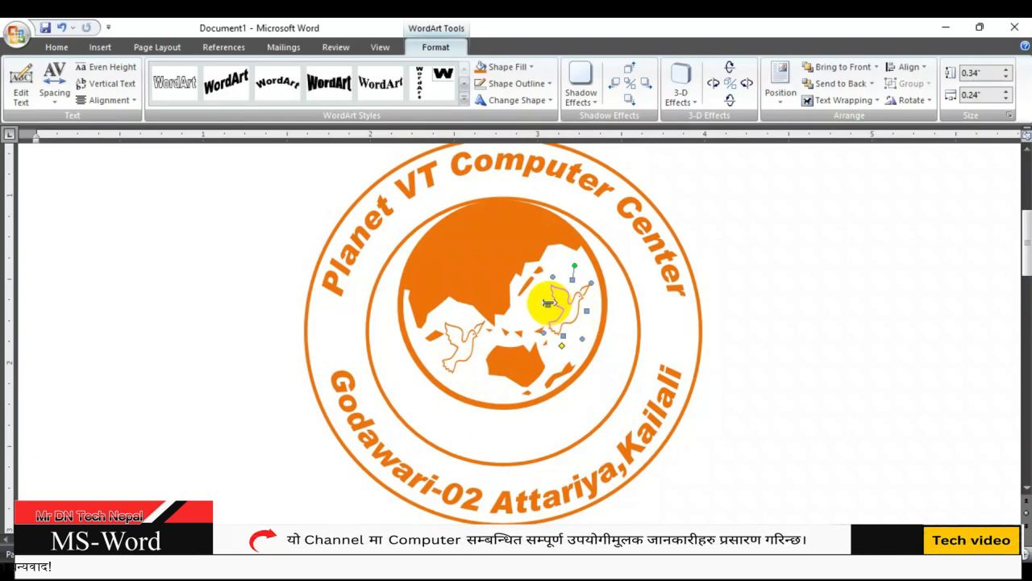
pyautogui.moveTo(588, 312); pyautogui.dragTo(608, 326)
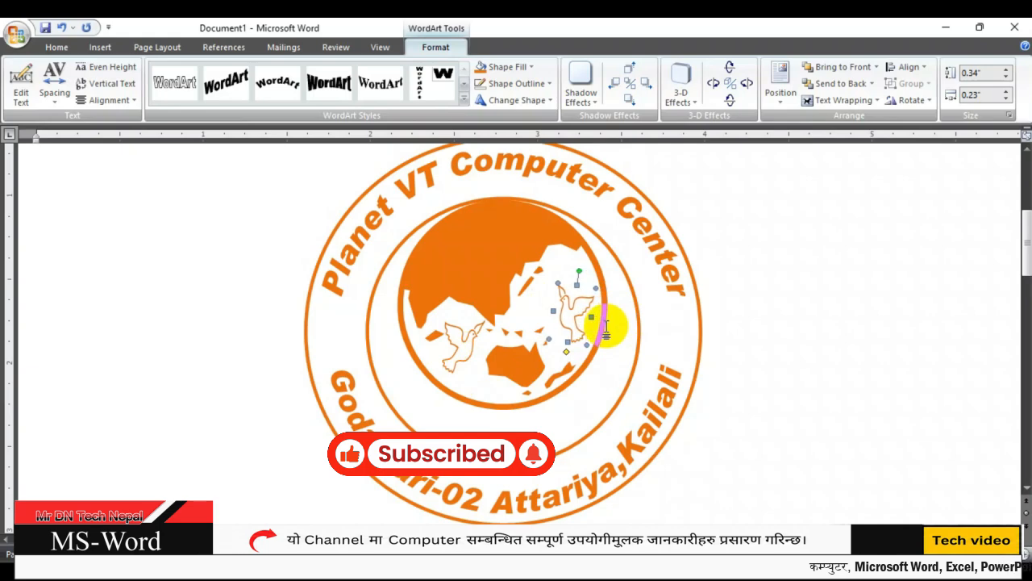
pyautogui.moveTo(594, 325); pyautogui.dragTo(590, 322)
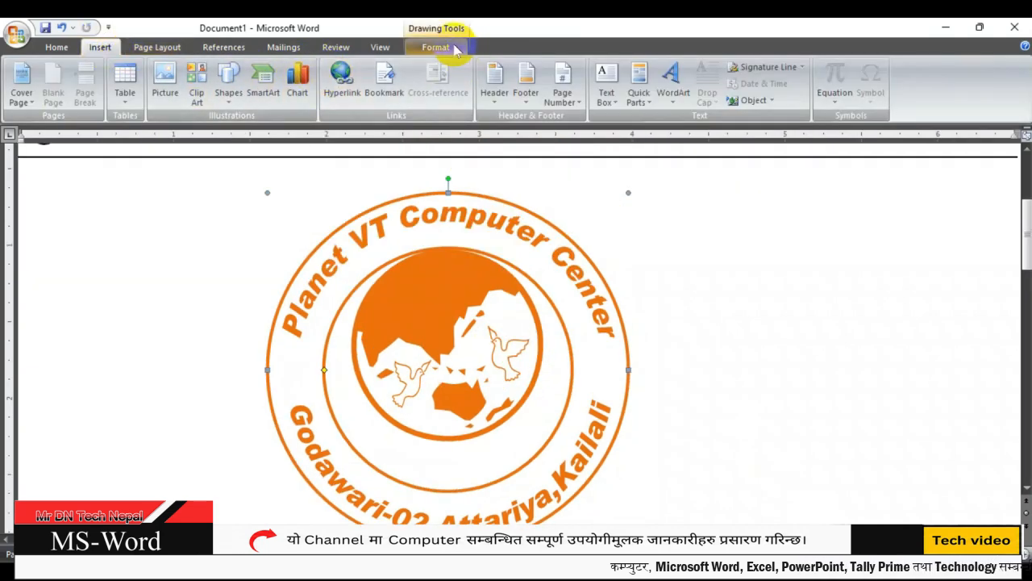
# Step: Draw a five-point star about 0.24" high by 0.26" wide in the ring's left gap between the curved texts
pyautogui.click(228, 80)
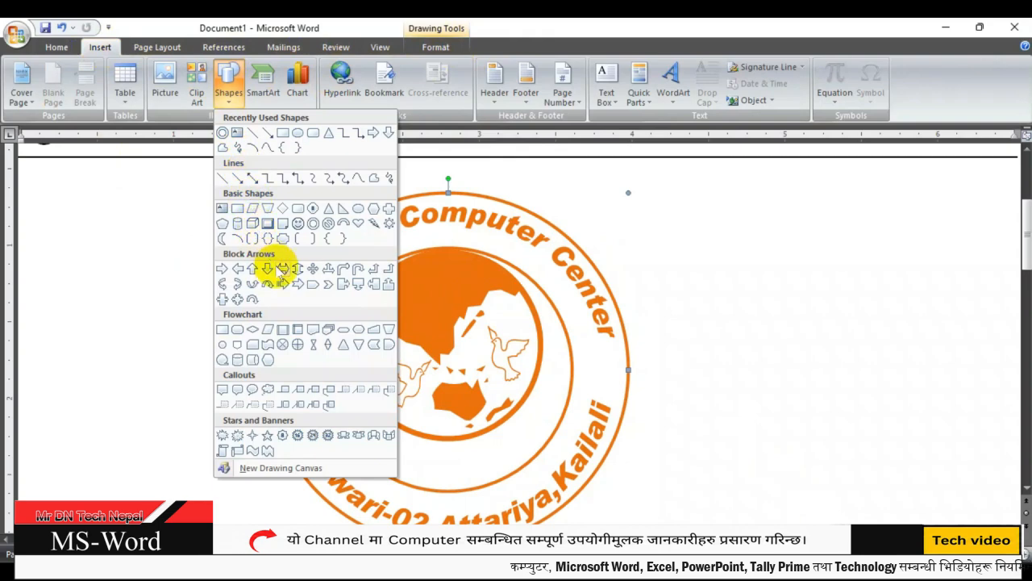
pyautogui.click(267, 436)
pyautogui.moveTo(277, 357); pyautogui.dragTo(309, 389)
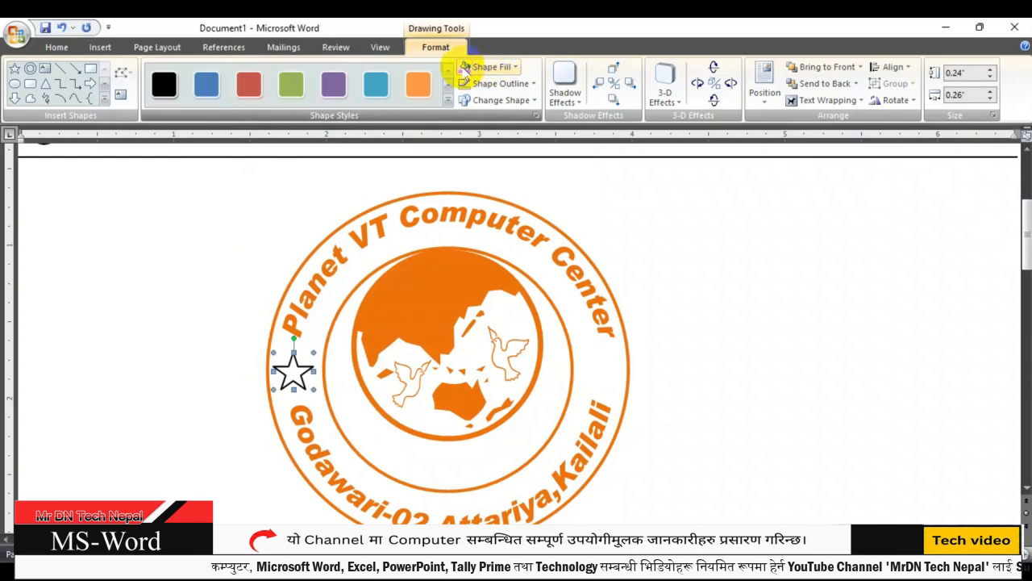
# Step: Fill the star dark orange without the black outline and place a copy in the ring's right gap
pyautogui.click(466, 69)
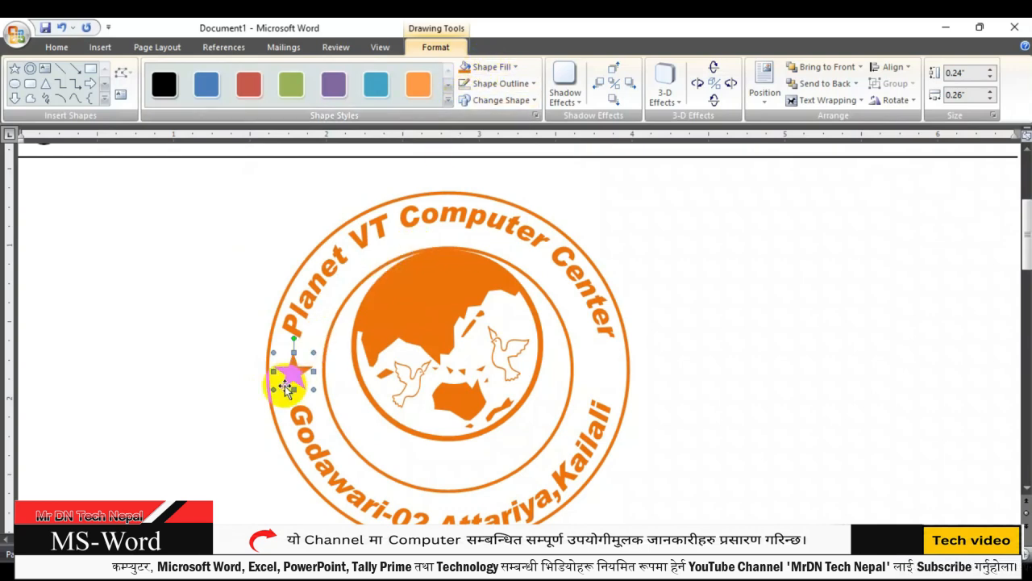
pyautogui.moveTo(299, 377); pyautogui.dragTo(606, 379)
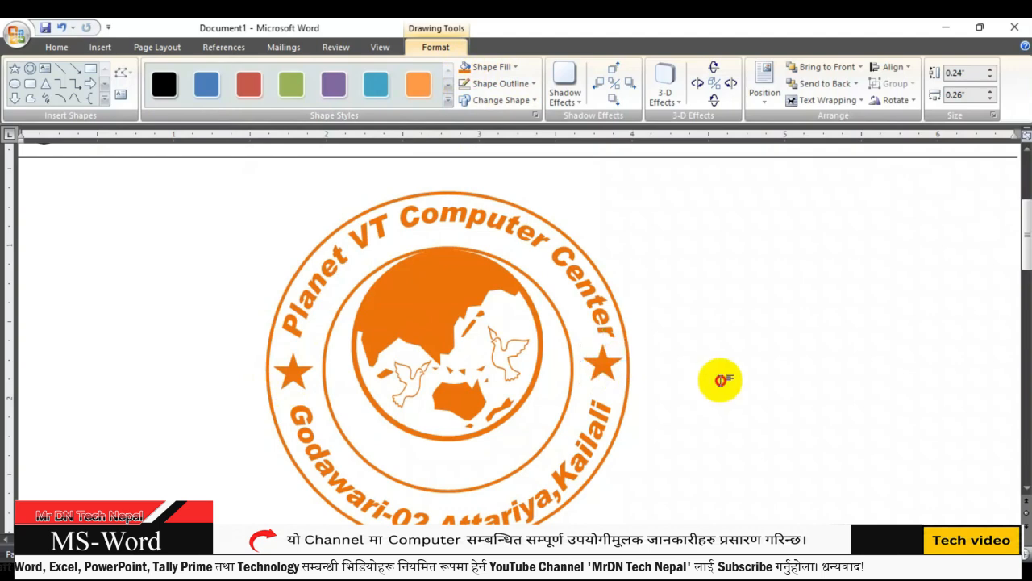
pyautogui.click(721, 376)
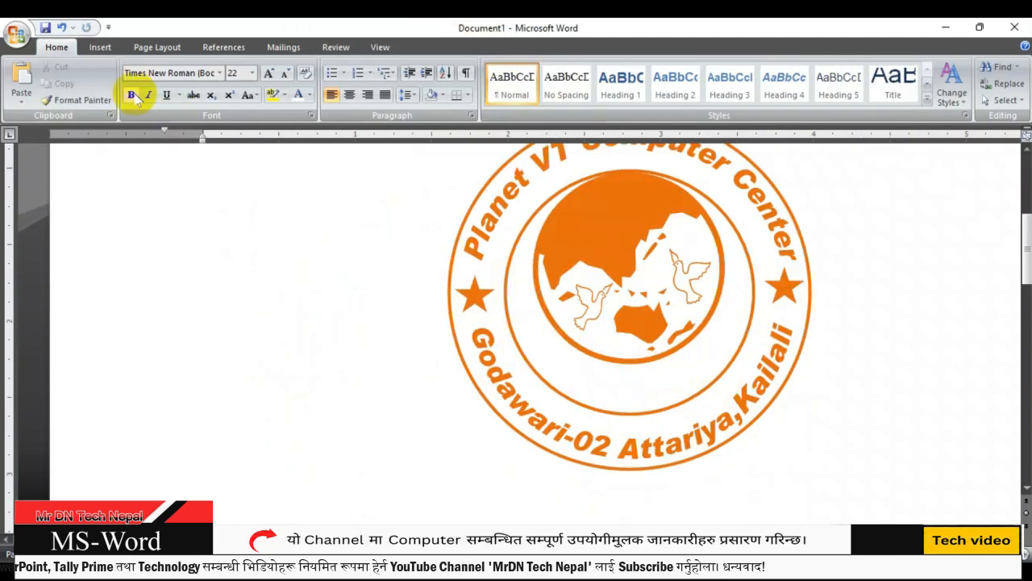
# Step: Insert plain outlined WordArt reading "Estd: 2065 BS" in Arial Black size 36, leaving a wide gap after the colon
pyautogui.click(100, 47)
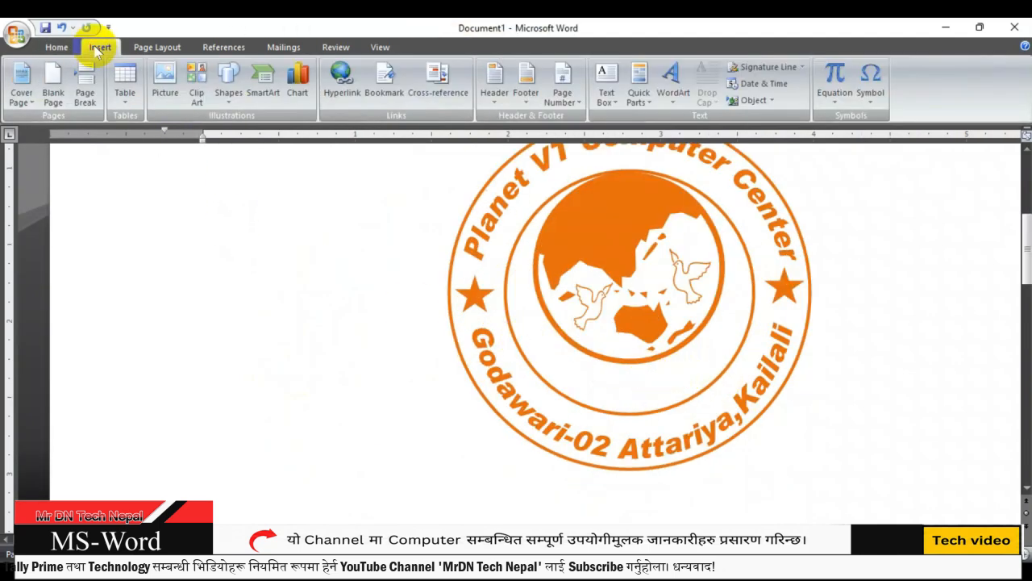
pyautogui.click(673, 84)
pyautogui.click(688, 135)
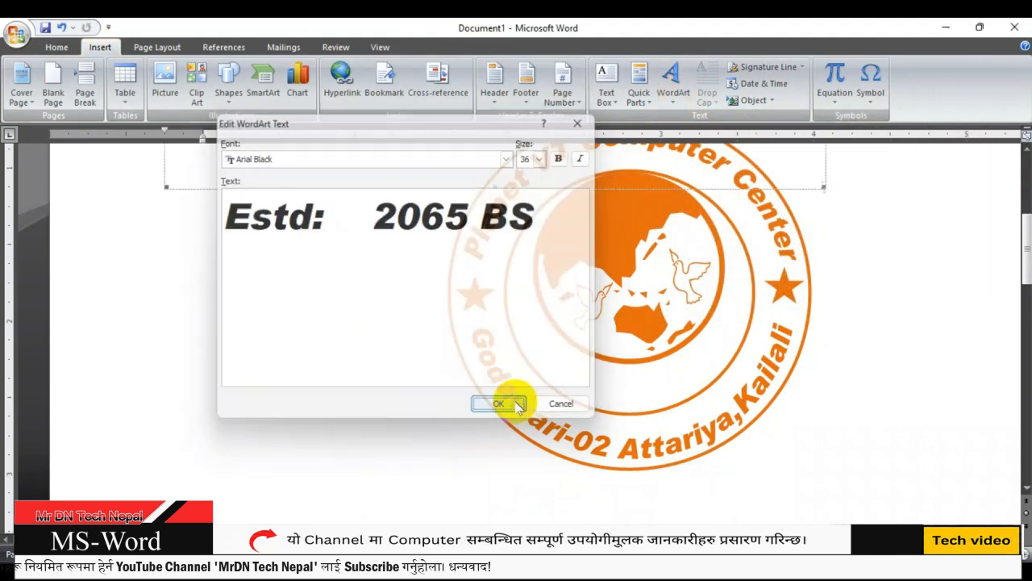
pyautogui.click(498, 403)
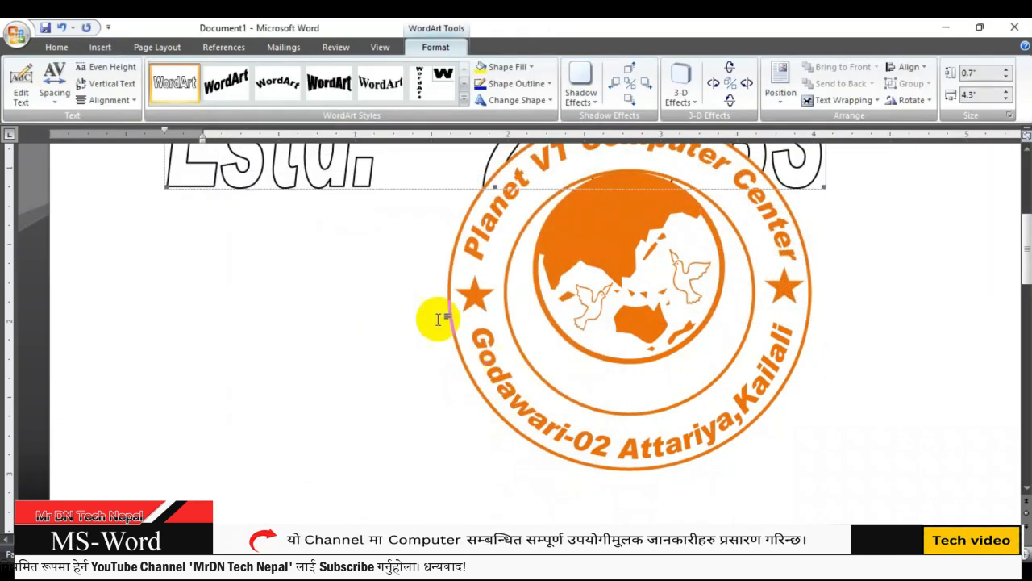
# Step: Set the "Estd: 2065 BS" WordArt's text wrapping to In Front of Text and move it down the page
pyautogui.click(844, 100)
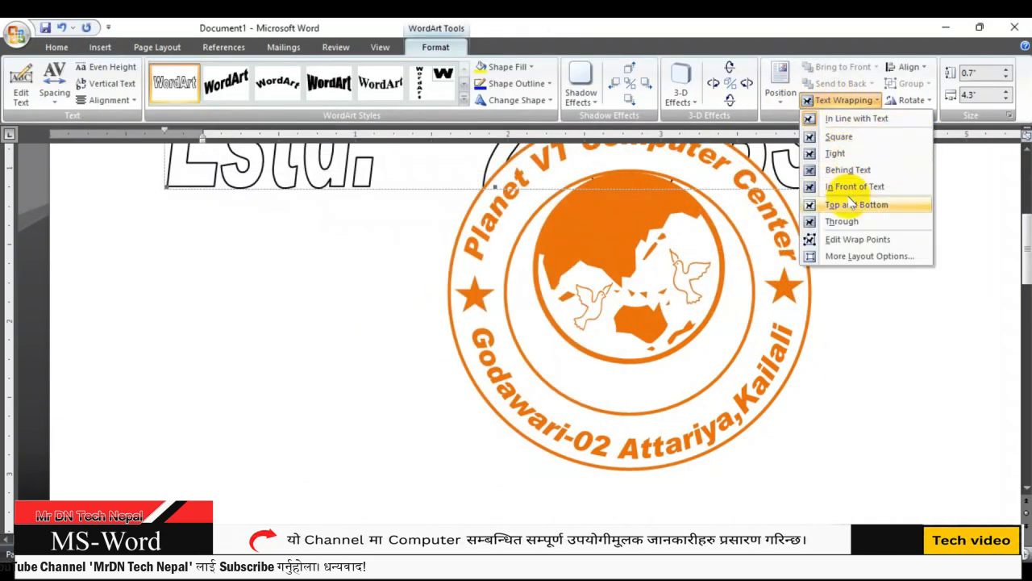
pyautogui.click(847, 187)
pyautogui.moveTo(326, 176); pyautogui.dragTo(313, 281)
# Step: Give the "Estd: 2065 BS" text a dark orange fill without the black outline, and shrink it to about 0.22" high by 1.5" wide
pyautogui.click(481, 67)
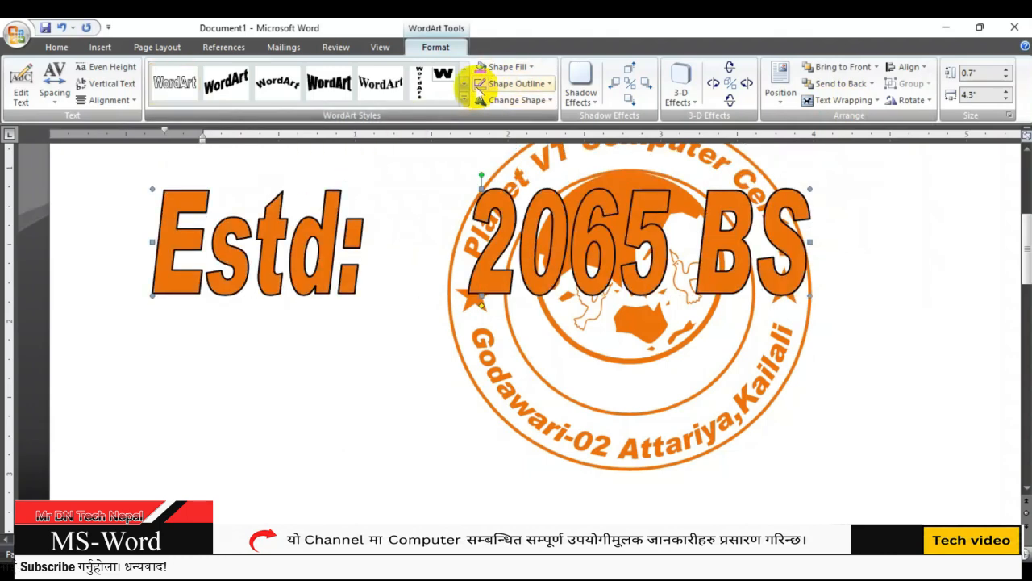
pyautogui.click(480, 83)
pyautogui.moveTo(810, 189); pyautogui.dragTo(381, 263)
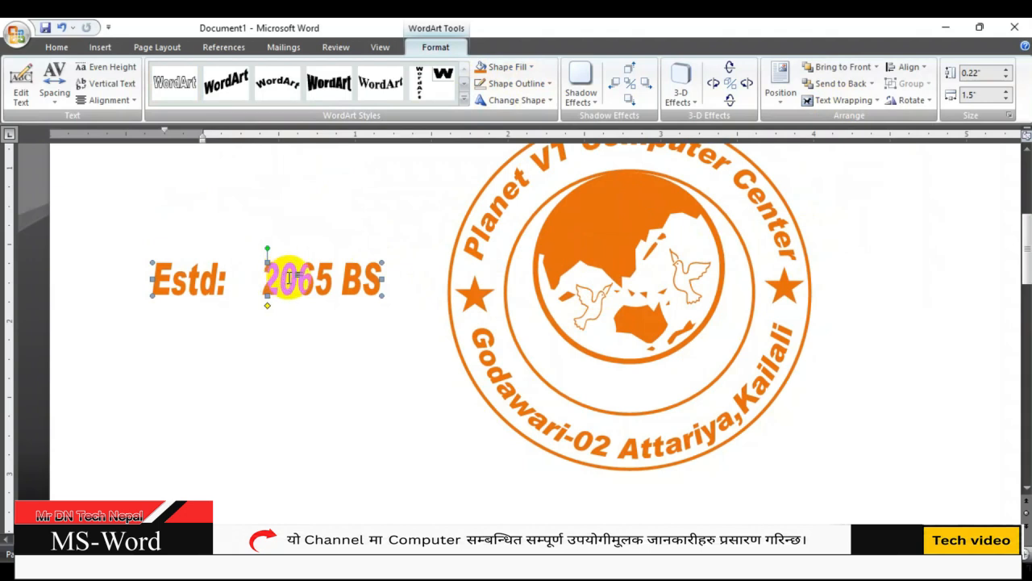
# Step: Bend the "Estd: 2065 BS" text with Arch Down (Curve) and reshape it to about 0.7" high by 0.96" wide beside the logo
pyautogui.moveTo(295, 278); pyautogui.dragTo(670, 387)
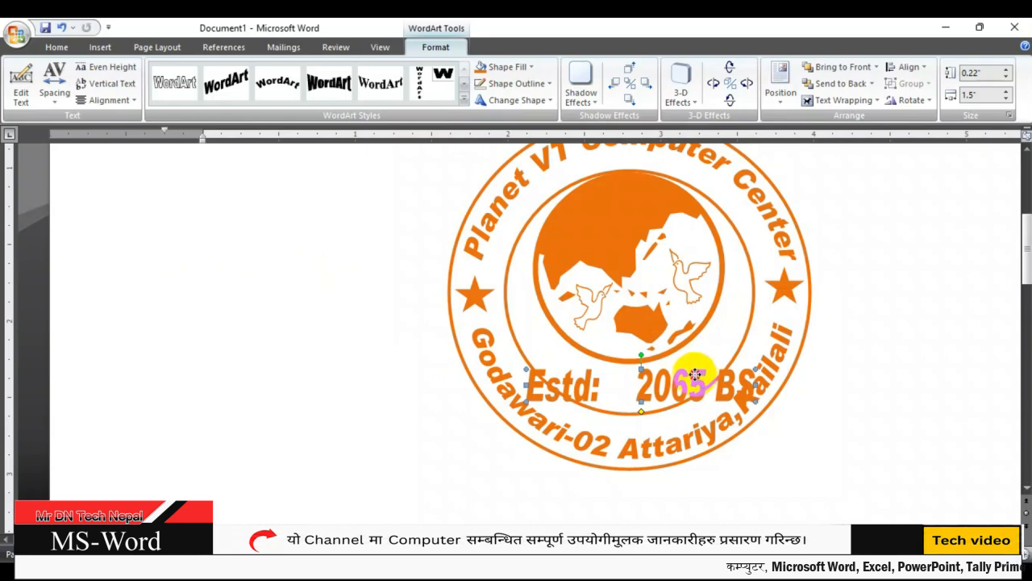
pyautogui.moveTo(695, 375); pyautogui.dragTo(325, 343)
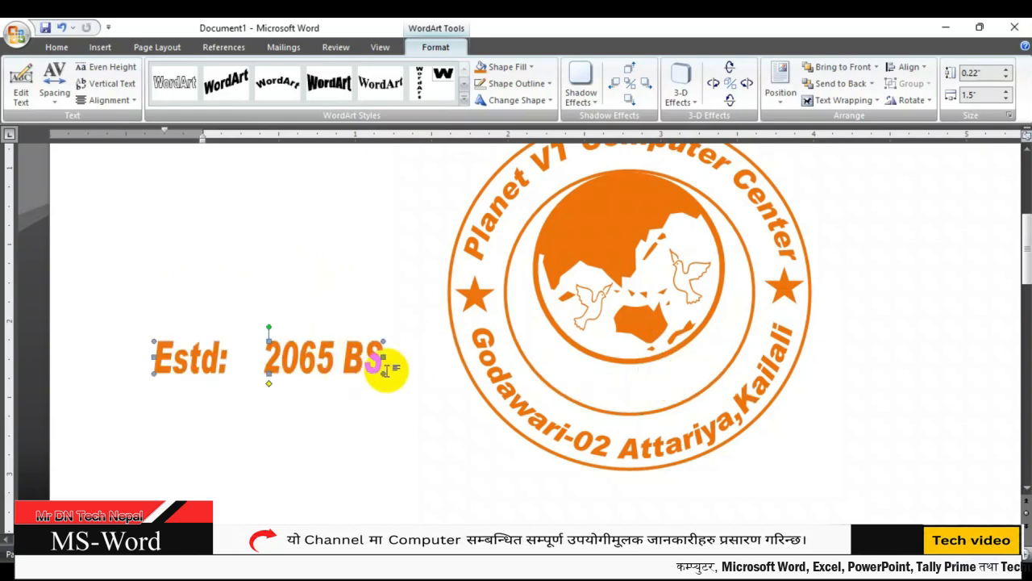
pyautogui.click(508, 102)
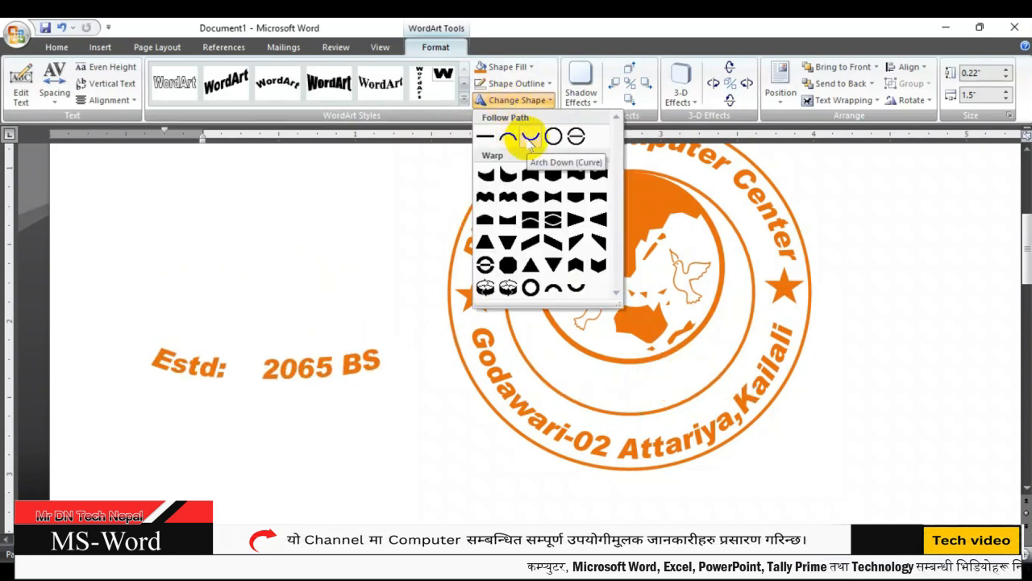
pyautogui.press('Escape')
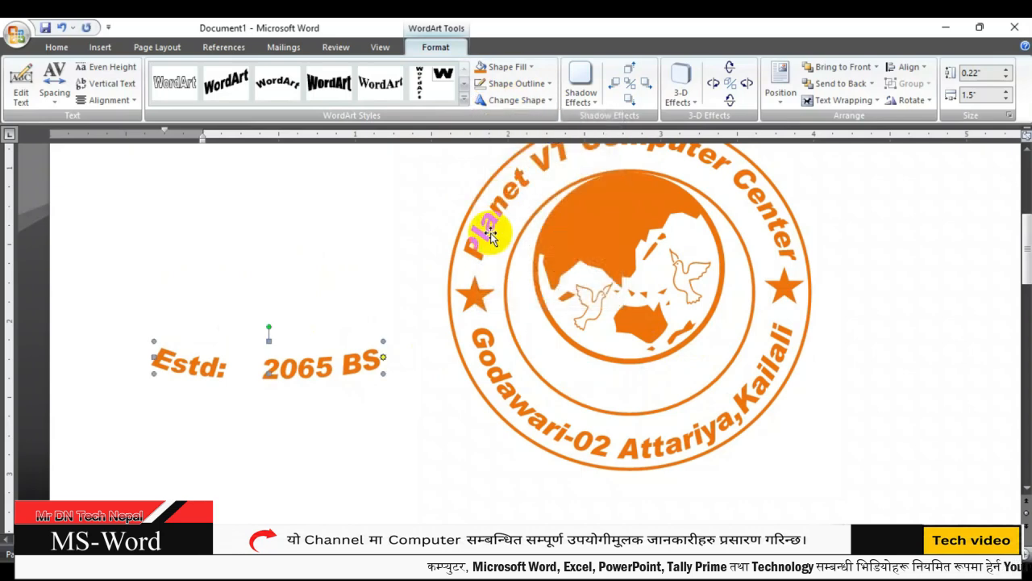
pyautogui.moveTo(383, 353); pyautogui.dragTo(299, 269)
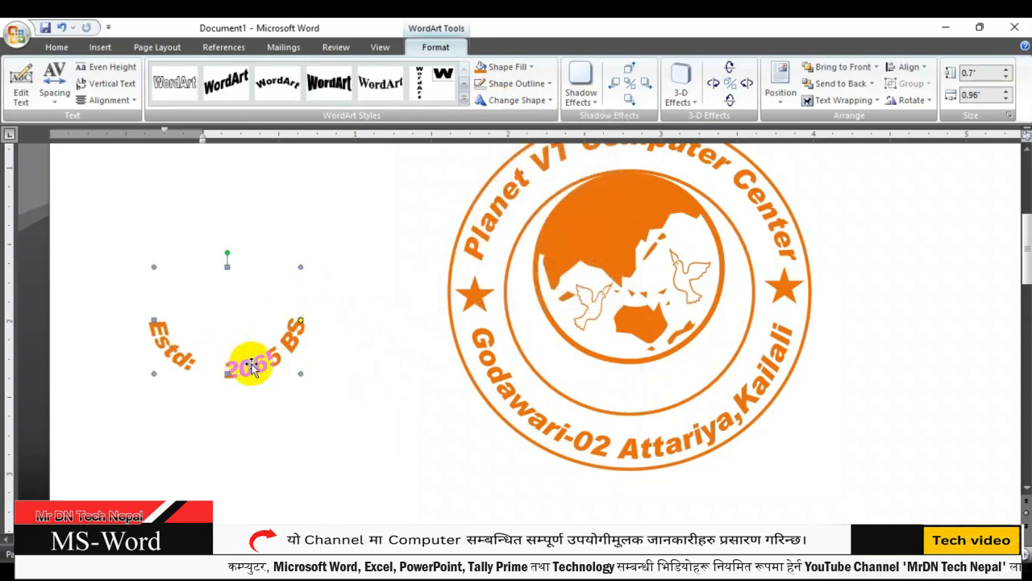
# Step: Fit the curved "Estd: 2065 BS" text below the globe inside the inner circle at about 0.86" by 1.26", rotated slightly counterclockwise
pyautogui.moveTo(254, 365); pyautogui.dragTo(653, 393)
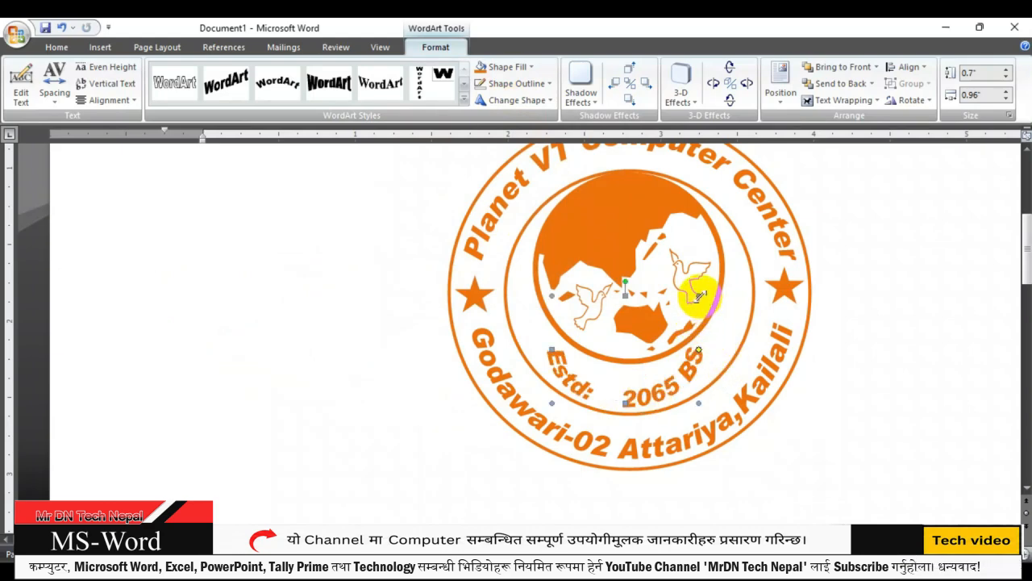
pyautogui.moveTo(721, 284); pyautogui.dragTo(723, 284)
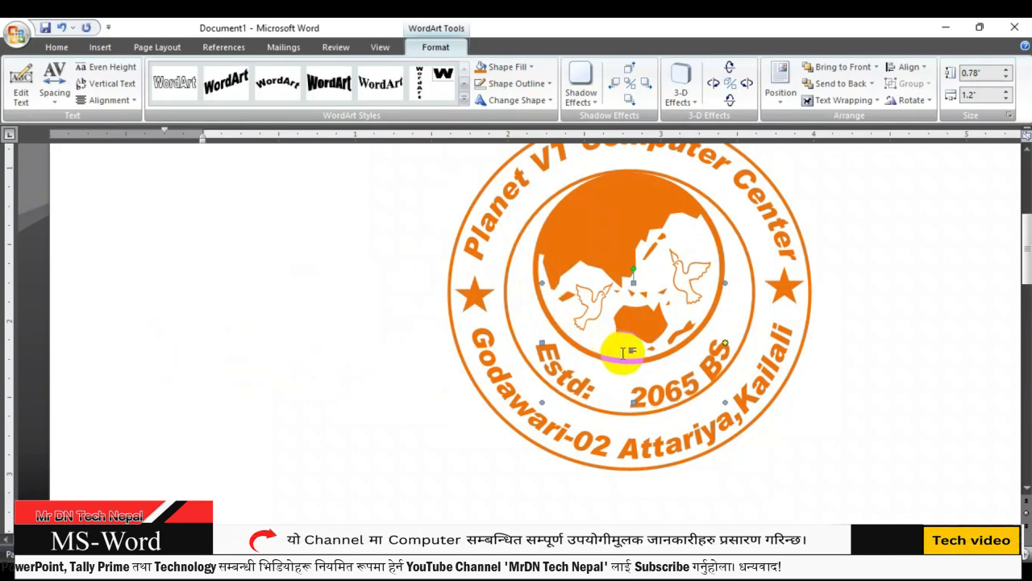
pyautogui.moveTo(546, 310); pyautogui.dragTo(534, 275)
pyautogui.moveTo(727, 273); pyautogui.dragTo(729, 265)
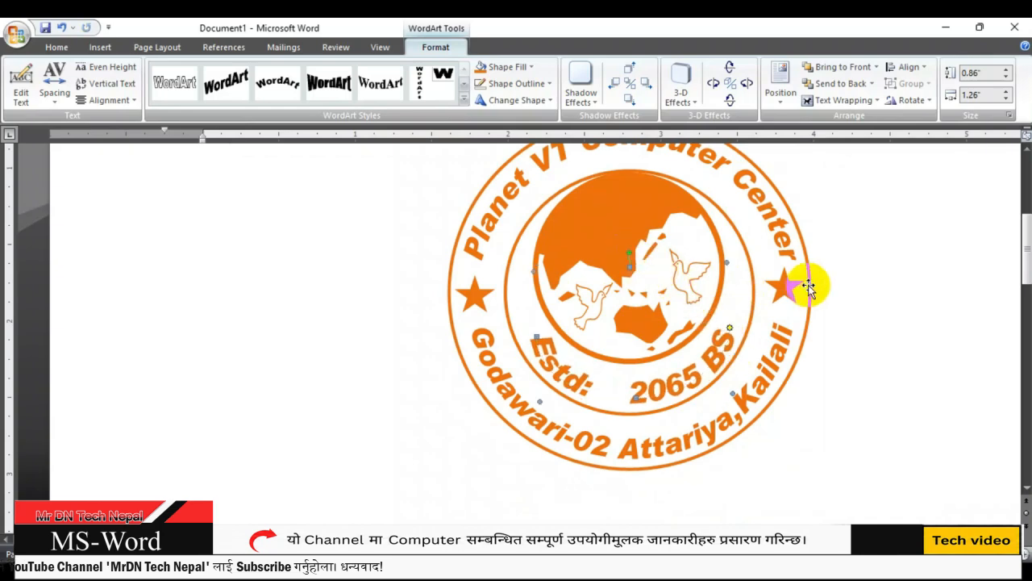
pyautogui.click(896, 317)
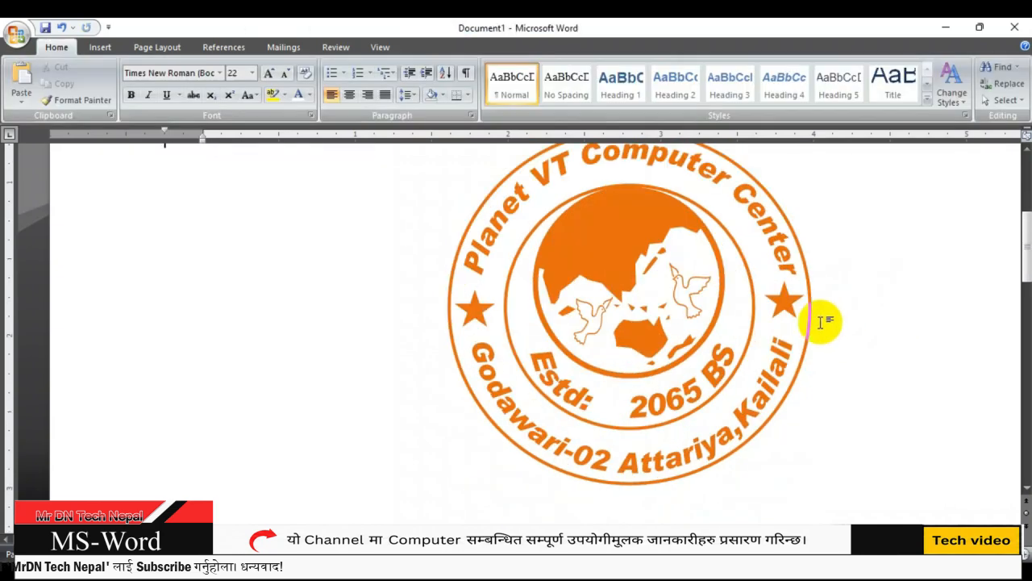
# Step: Select the donut ring and open its fill colour choices
pyautogui.click(704, 230)
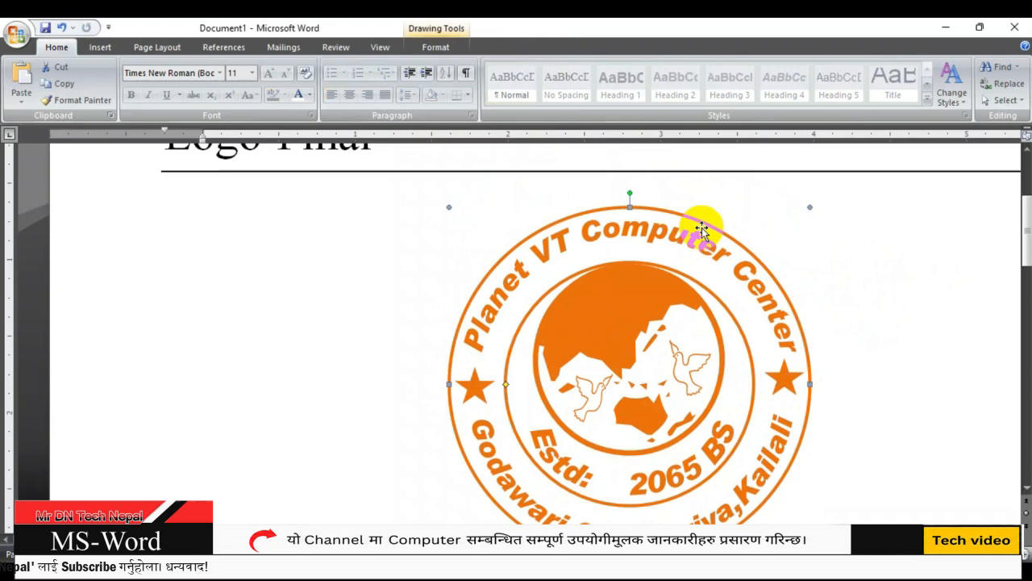
pyautogui.click(435, 47)
pyautogui.click(488, 67)
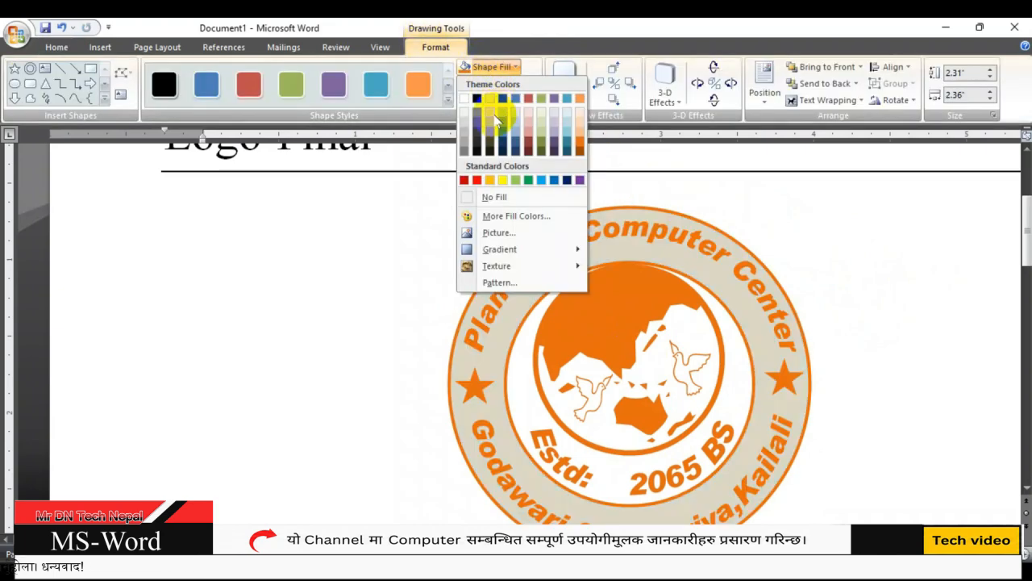